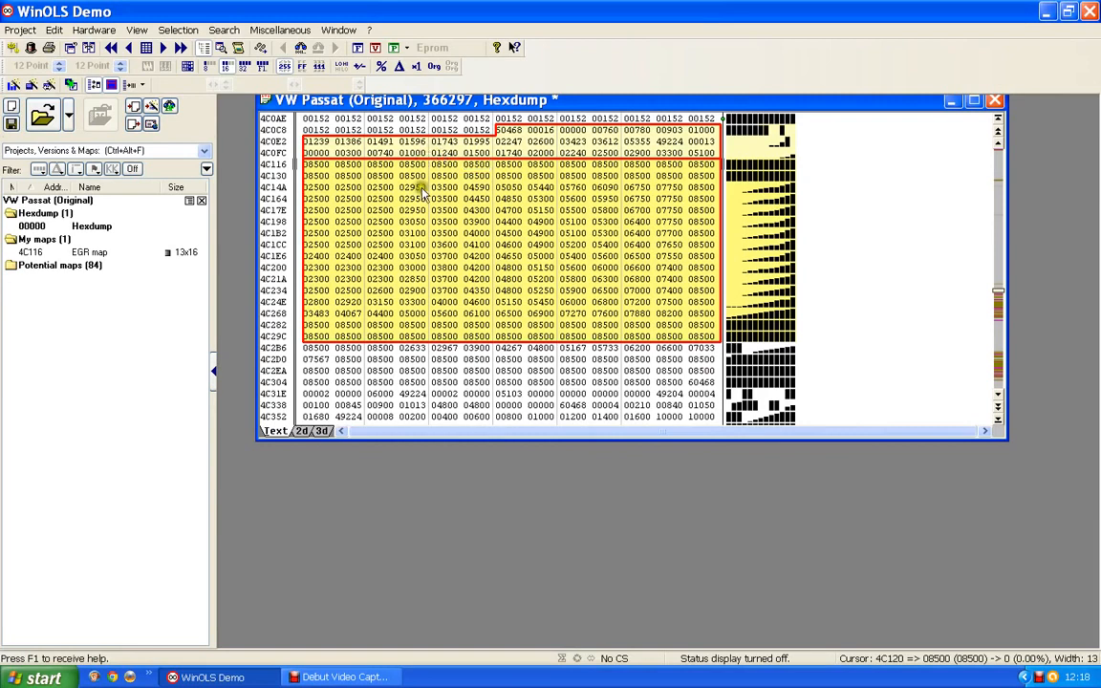
# Find the Bosch 8x16 (16 Bit) potential map in the hexdump's 2D graph and open it as a map.
pyautogui.moveTo(578, 109); pyautogui.dragTo(554, 122)
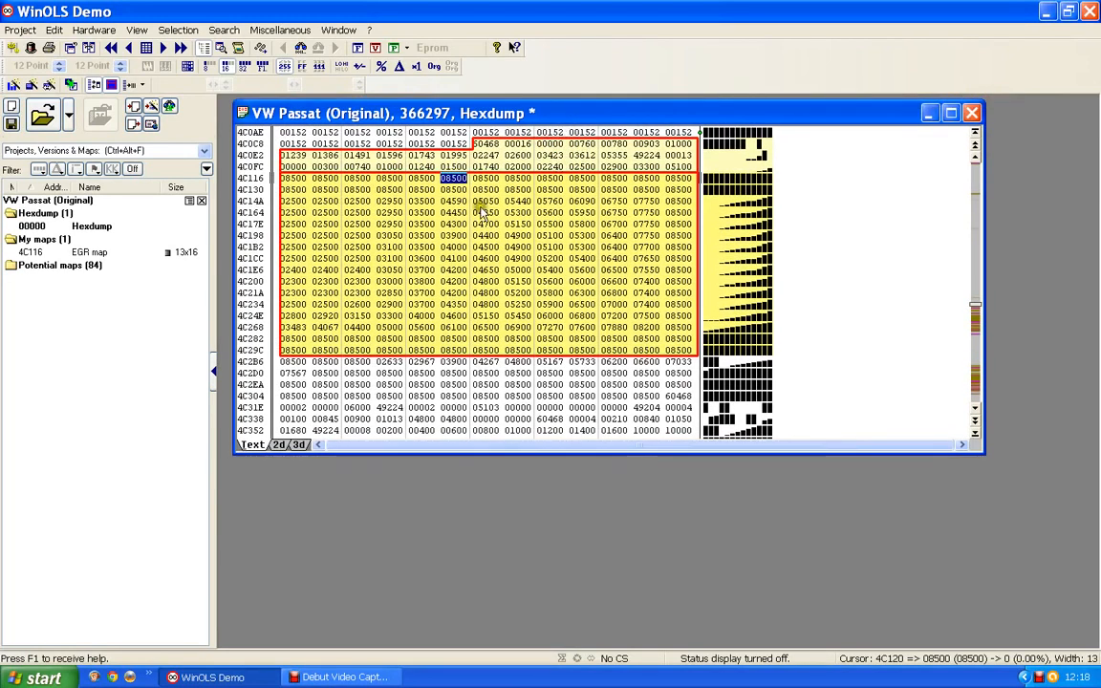
pyautogui.click(279, 445)
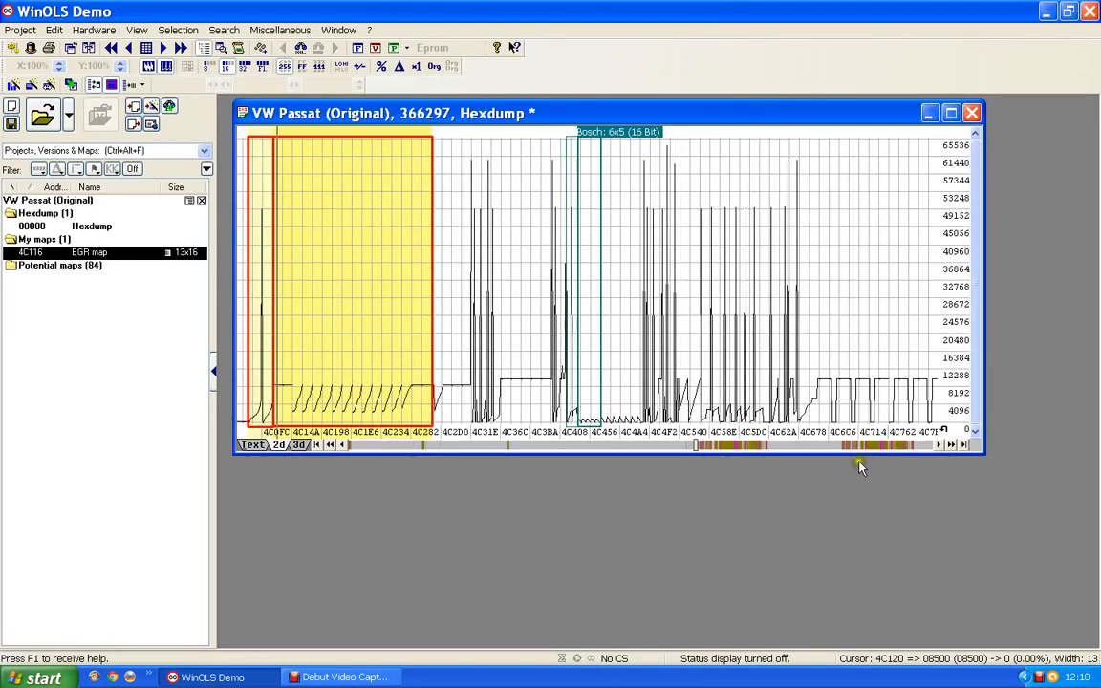
pyautogui.click(939, 446)
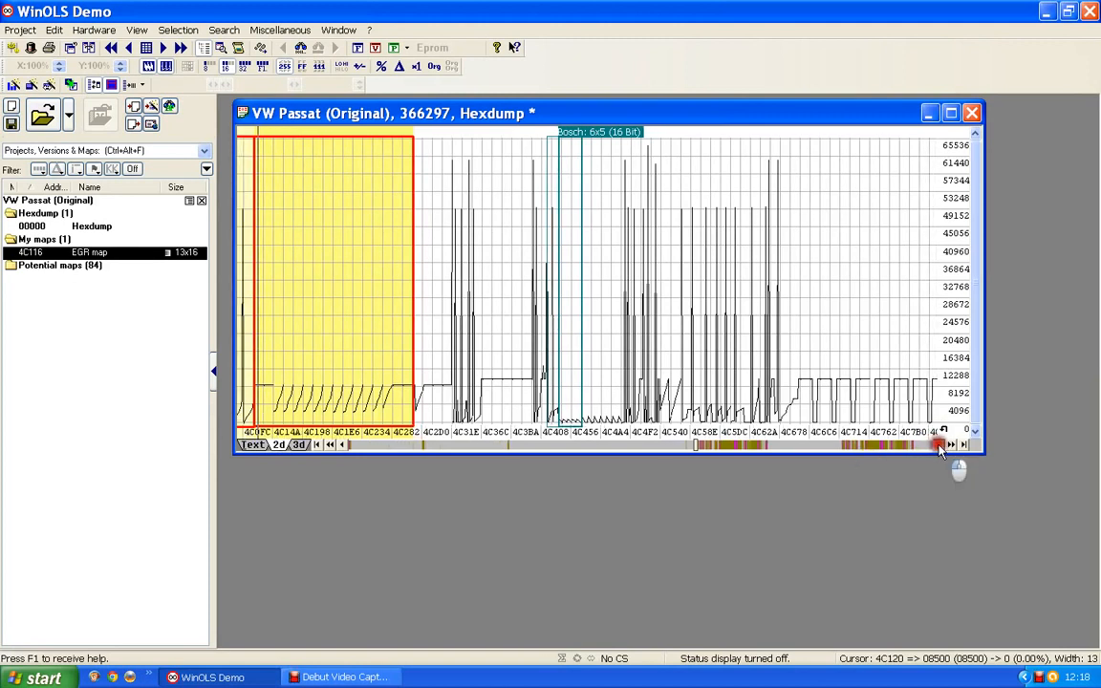
pyautogui.click(953, 446)
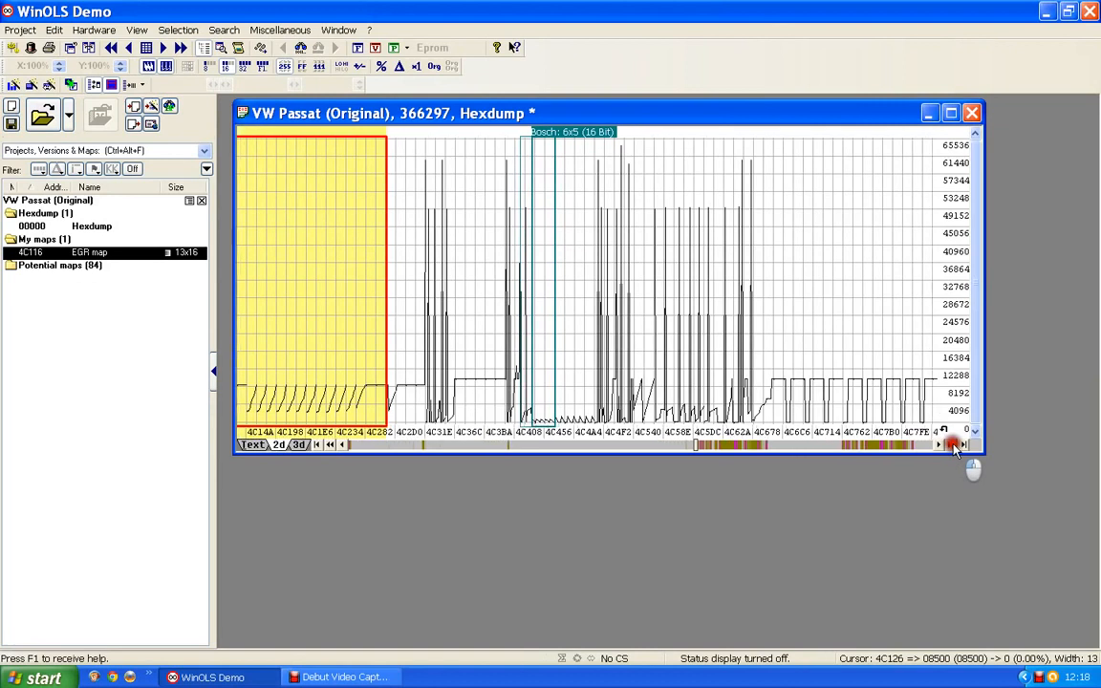
pyautogui.click(953, 446)
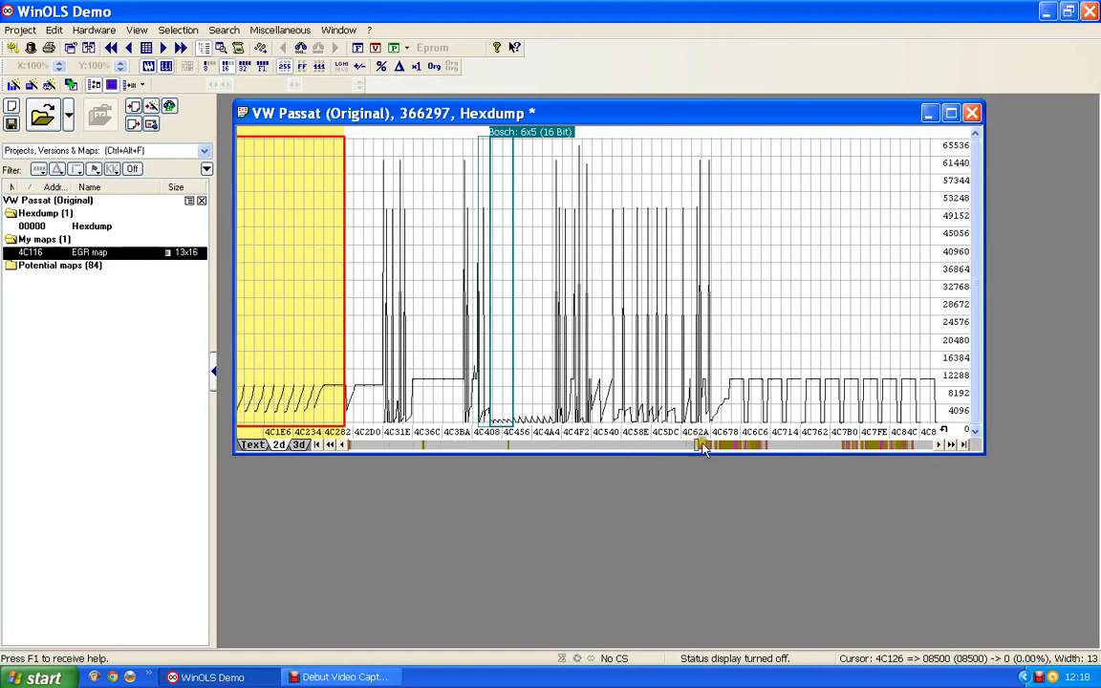
pyautogui.click(809, 448)
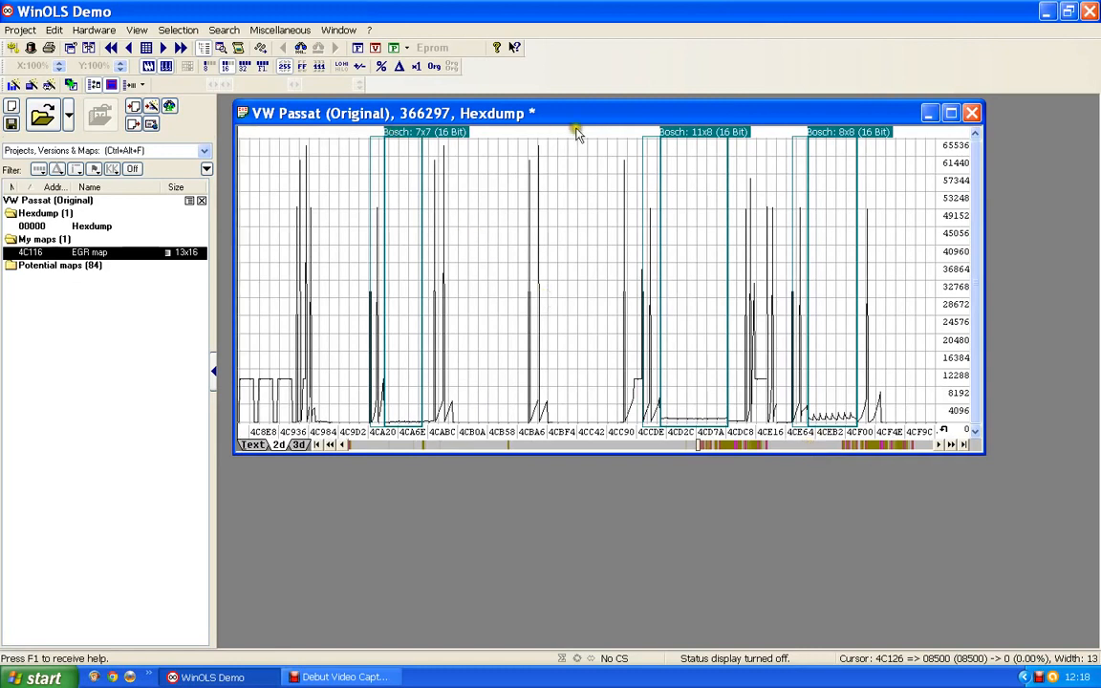
pyautogui.click(793, 449)
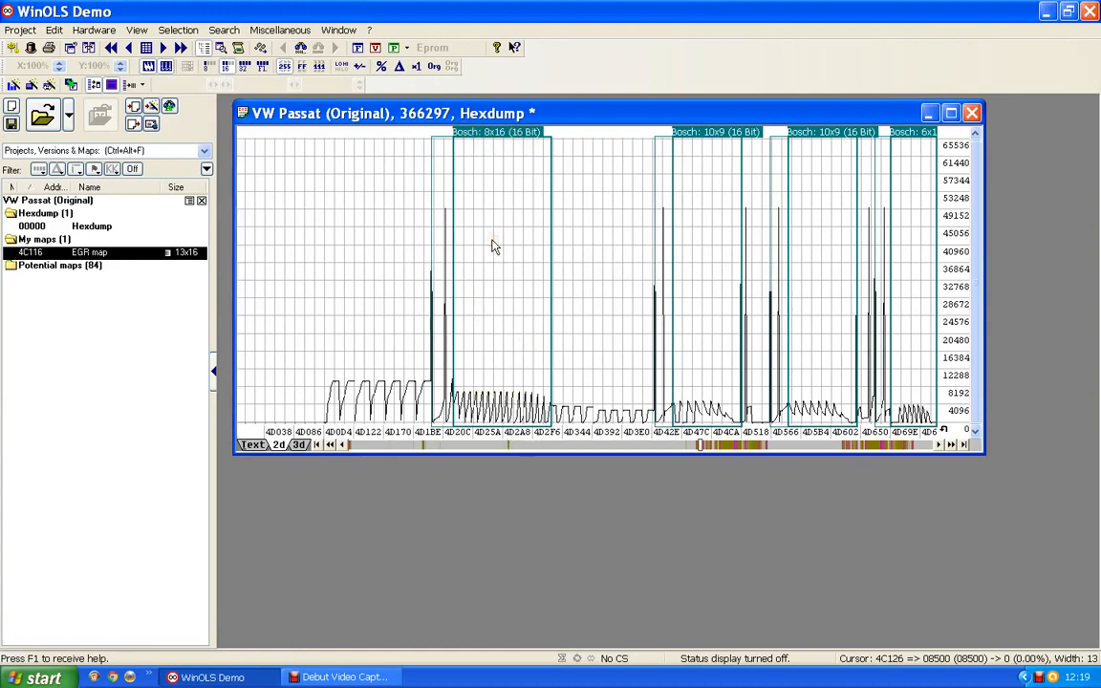
pyautogui.doubleClick(484, 138)
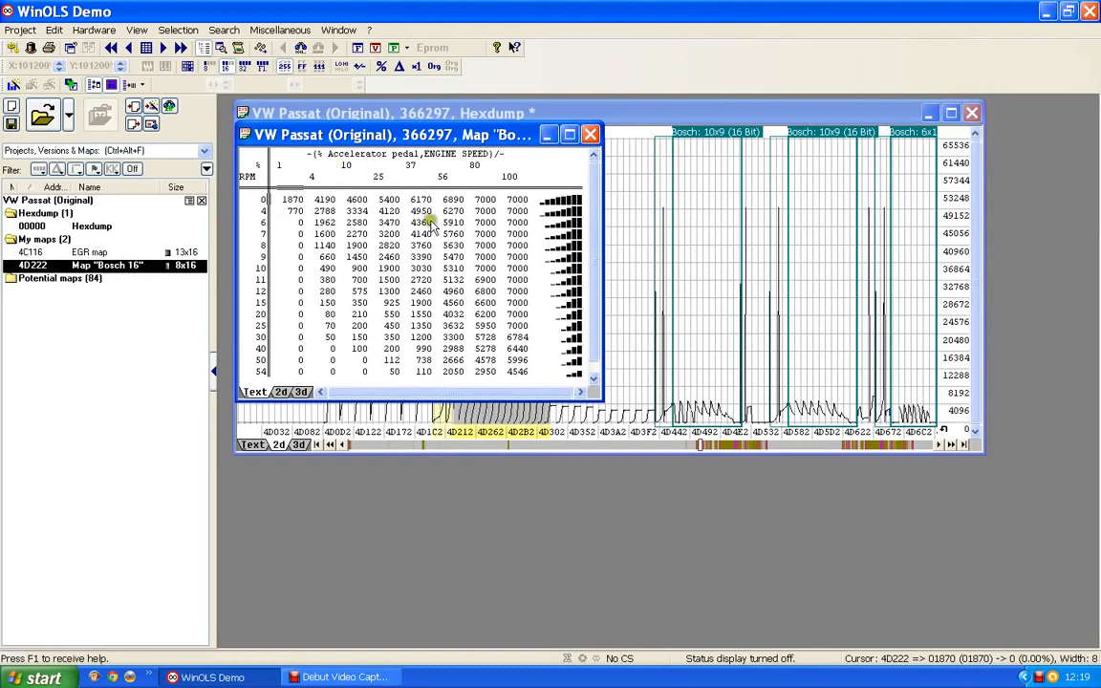
# Rename the opened 8x16 map to "Drivers wish map" in its properties.
pyautogui.doubleClick(387, 281)
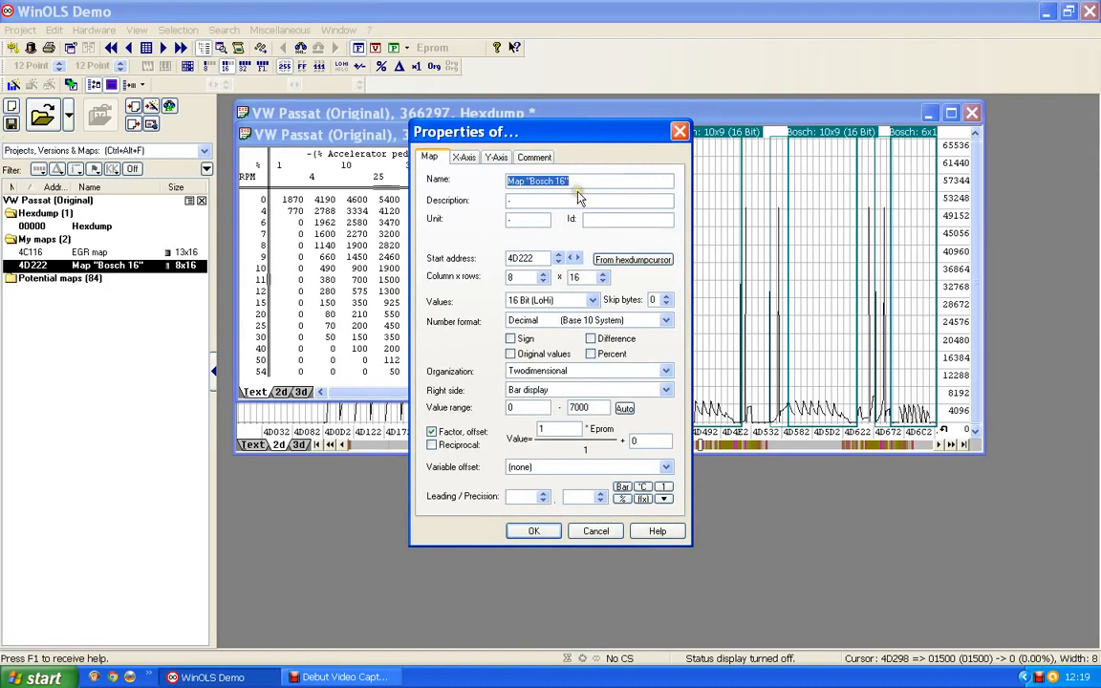
pyautogui.write('Dr')
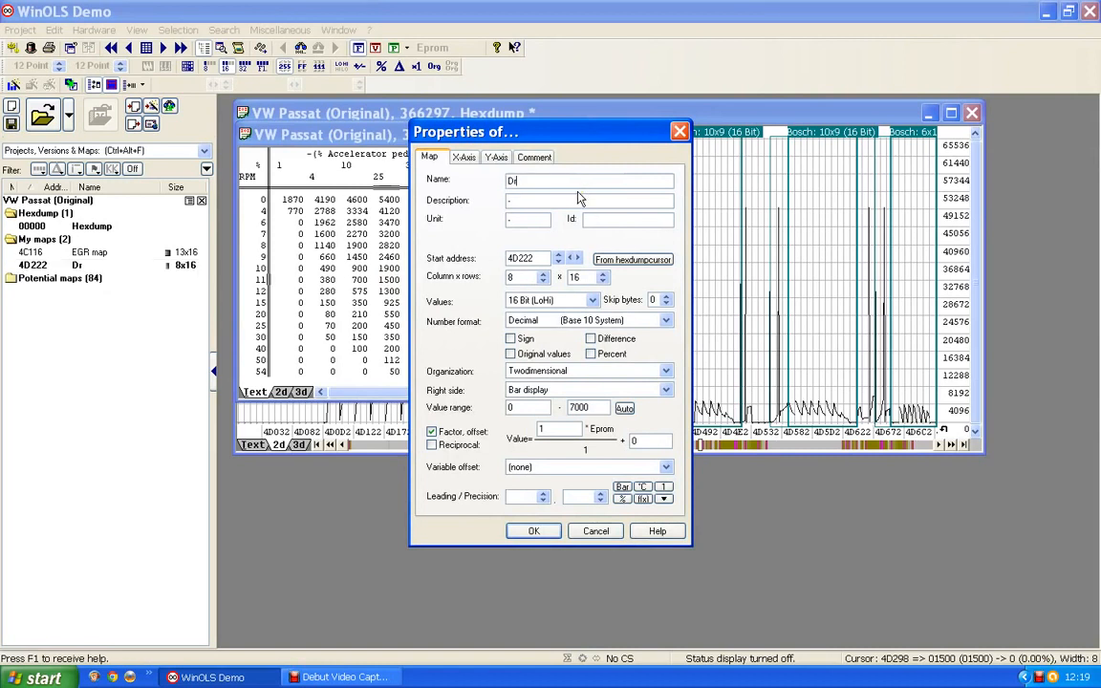
pyautogui.write('ivers wish map')
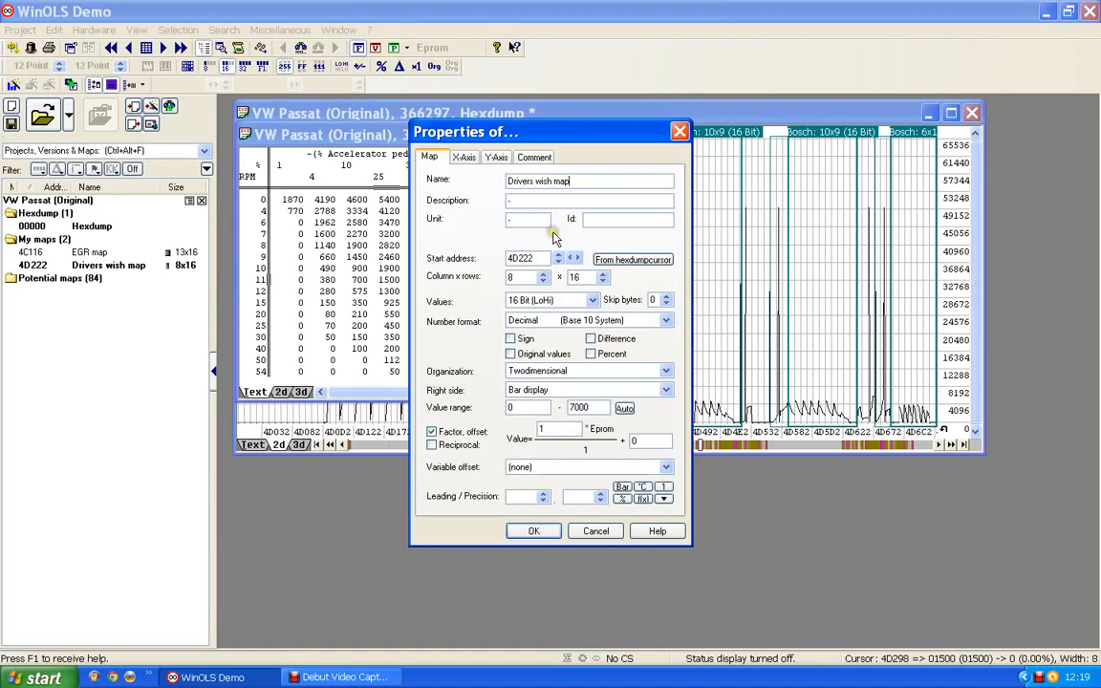
# Set the conversion factor of the map values to 0.01, keeping the table in view beside the properties.
pyautogui.moveTo(548, 129); pyautogui.dragTo(796, 118)
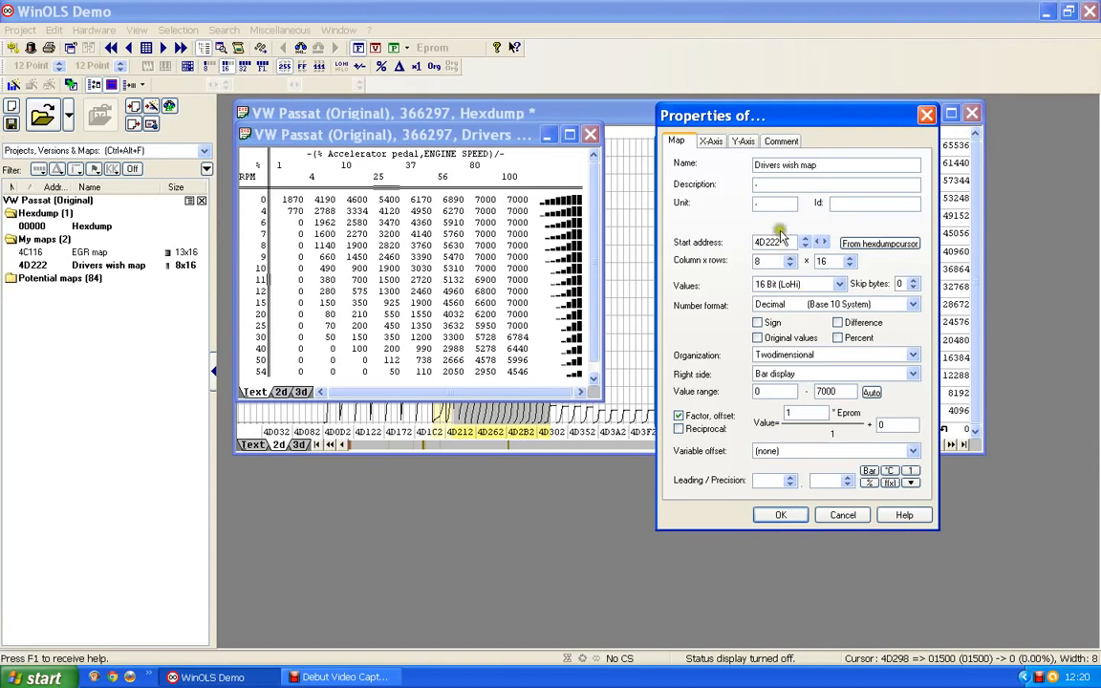
pyautogui.click(786, 412)
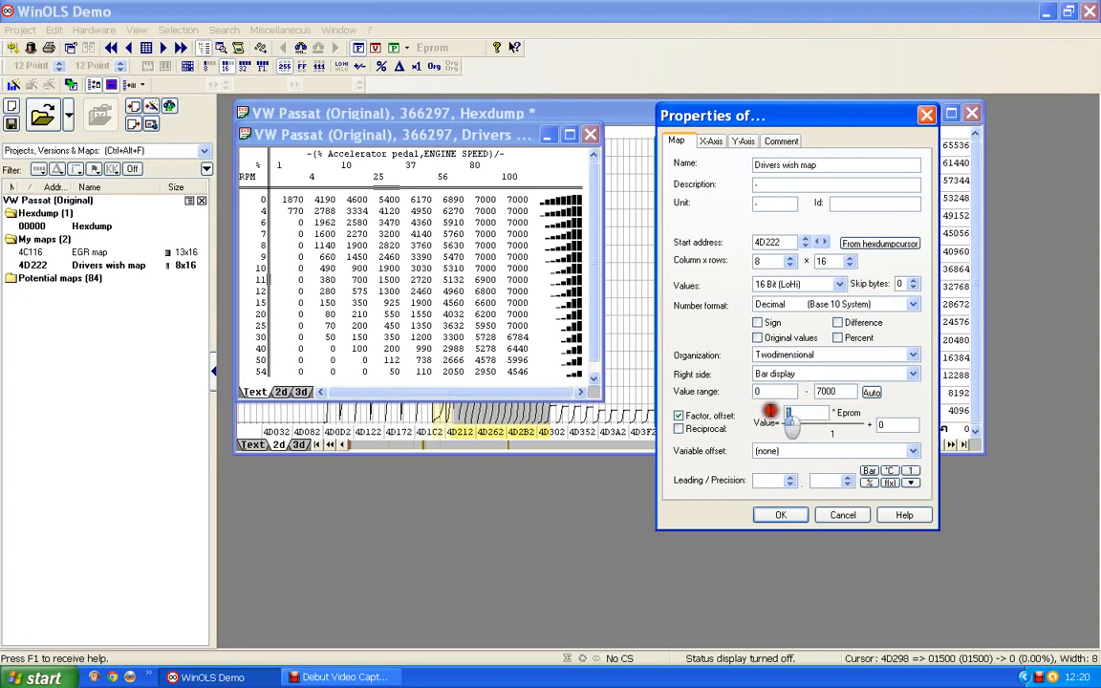
pyautogui.write('0')
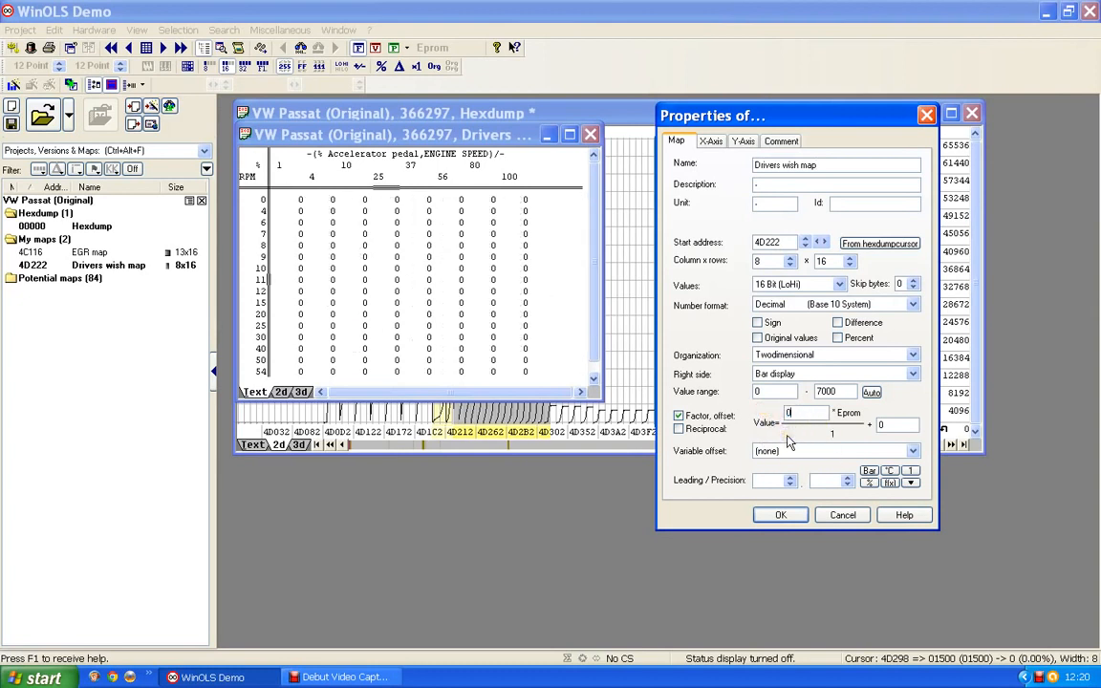
pyautogui.write('.1')
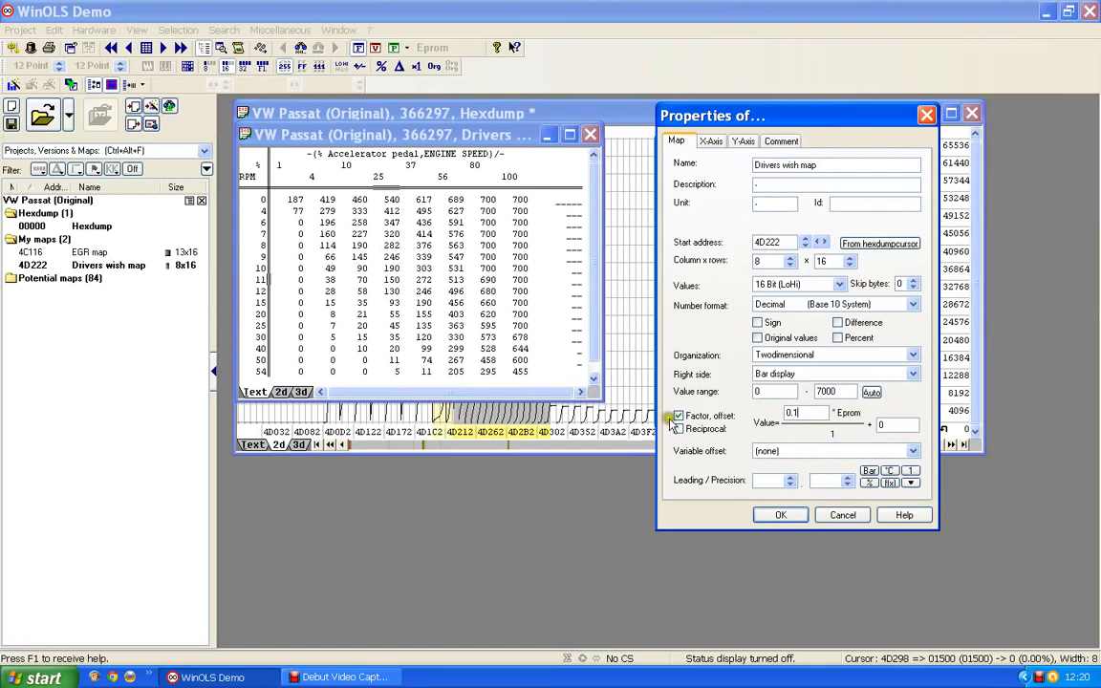
pyautogui.click(806, 412)
pyautogui.press('BackSpace')
pyautogui.write('01')
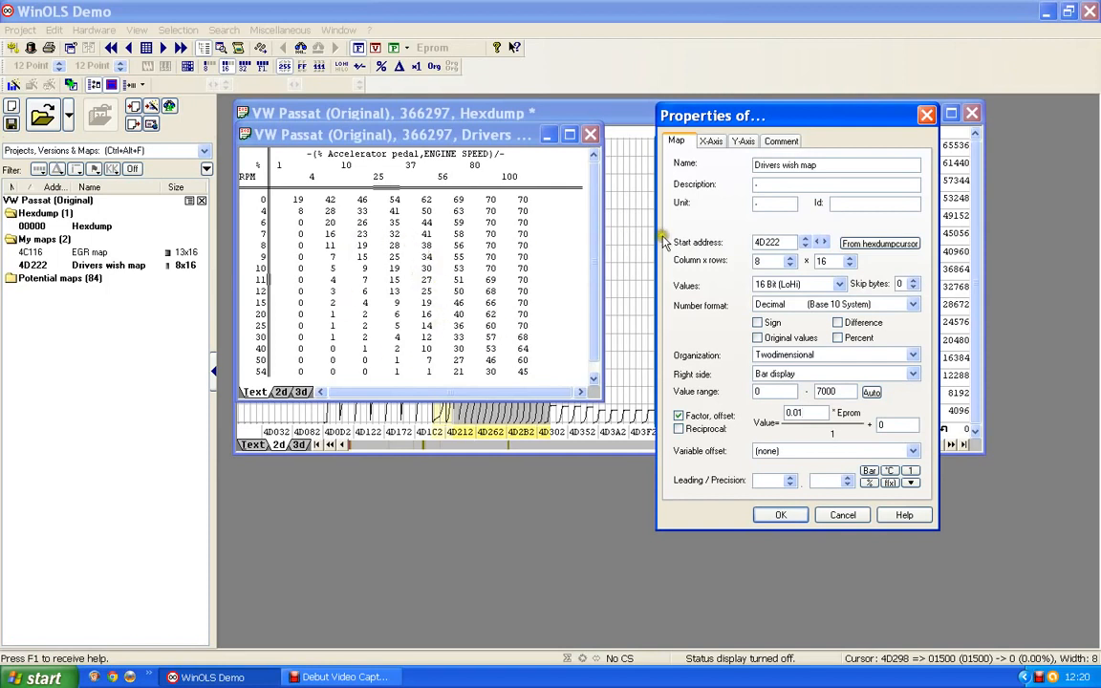
# Describe the map values as "I.Q" with the unit "mg/stroke" and apply the map properties.
pyautogui.click(758, 185)
pyautogui.press('BackSpace')
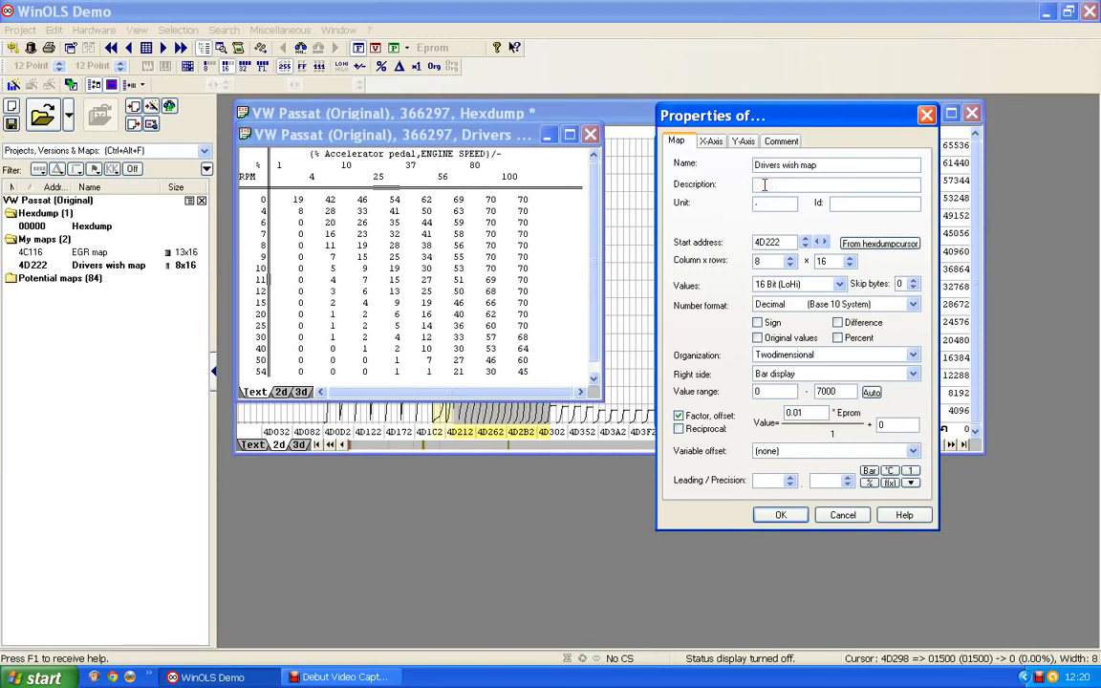
pyautogui.write('I.Q')
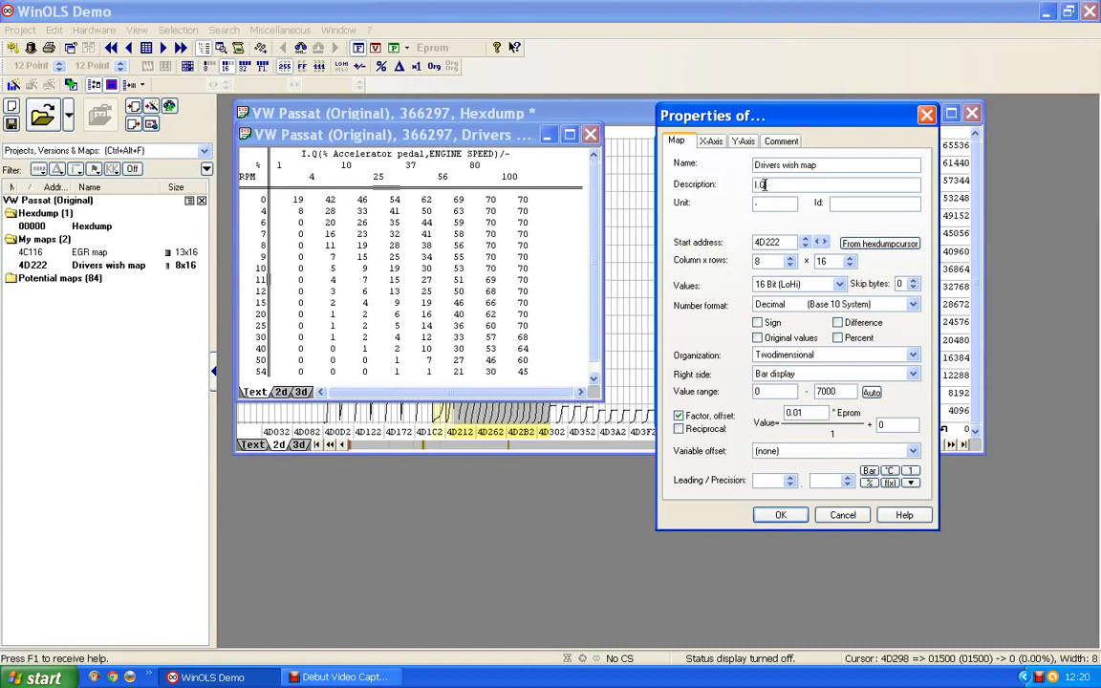
pyautogui.click(762, 203)
pyautogui.press('BackSpace')
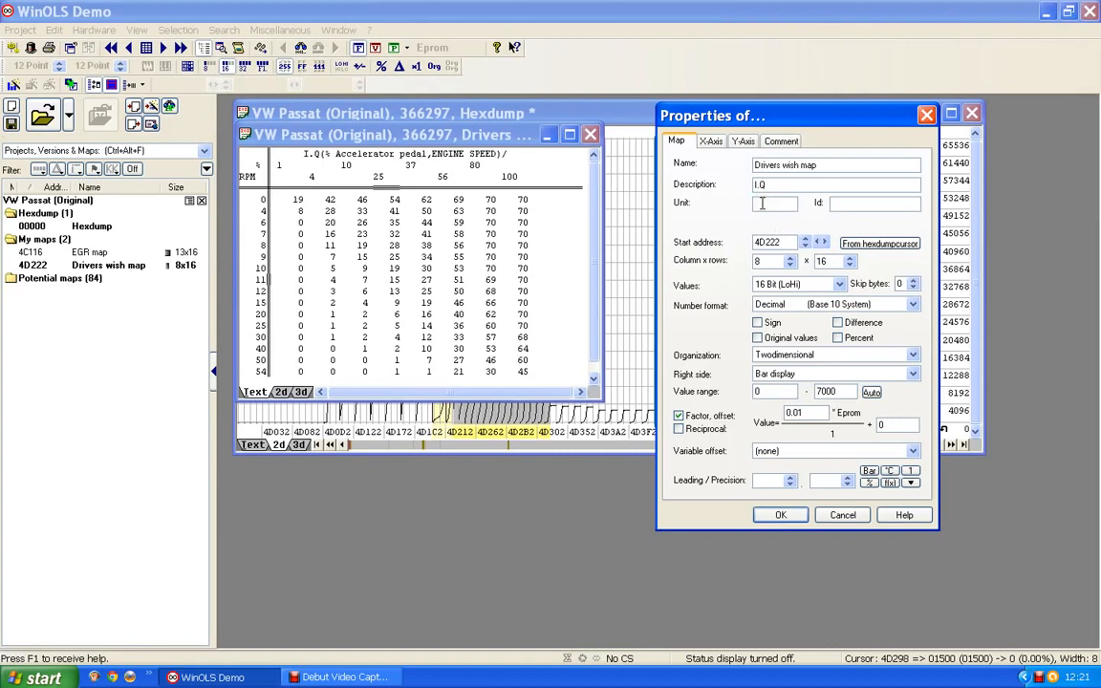
pyautogui.write('mg/stroke')
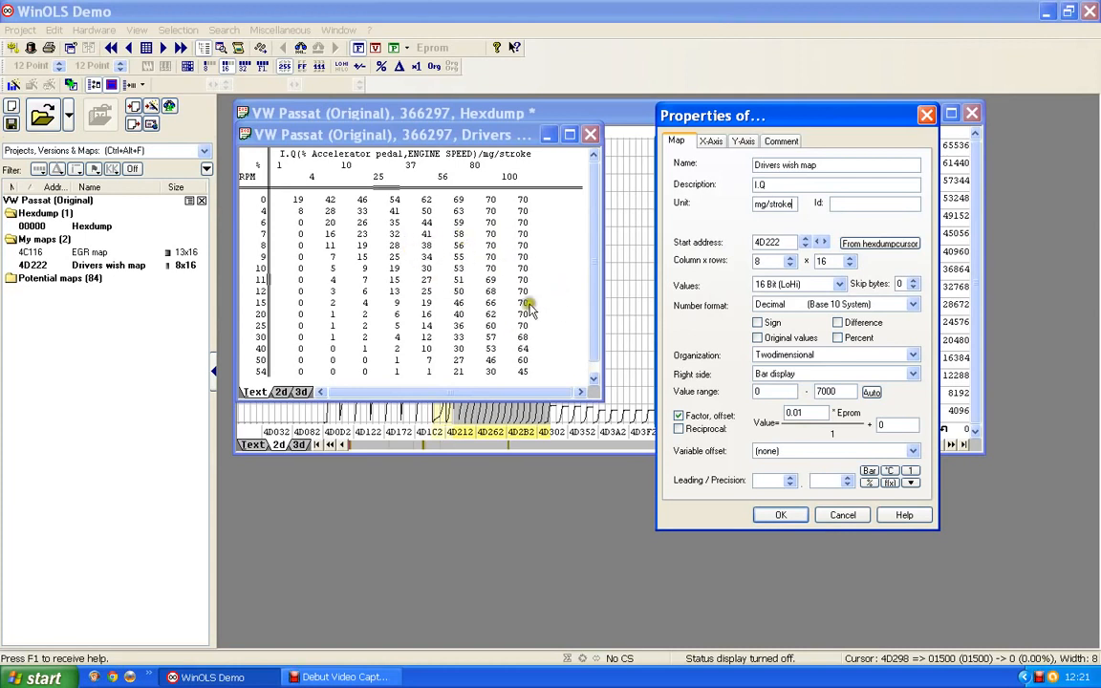
pyautogui.click(489, 305)
pyautogui.click(489, 308)
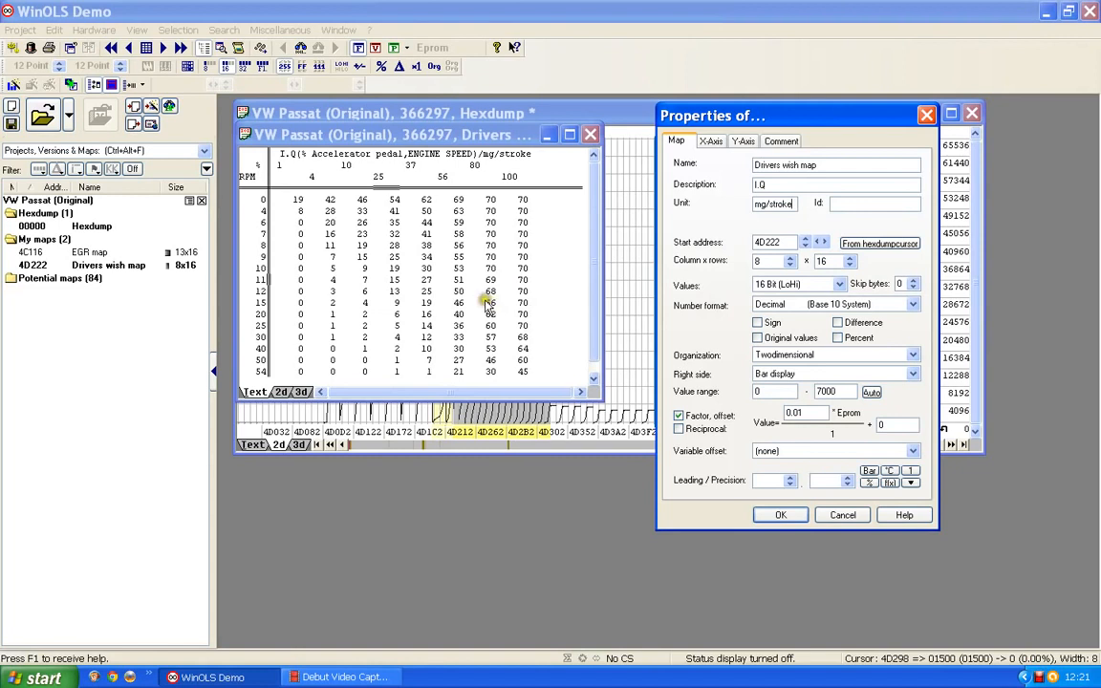
pyautogui.click(479, 284)
pyautogui.click(781, 517)
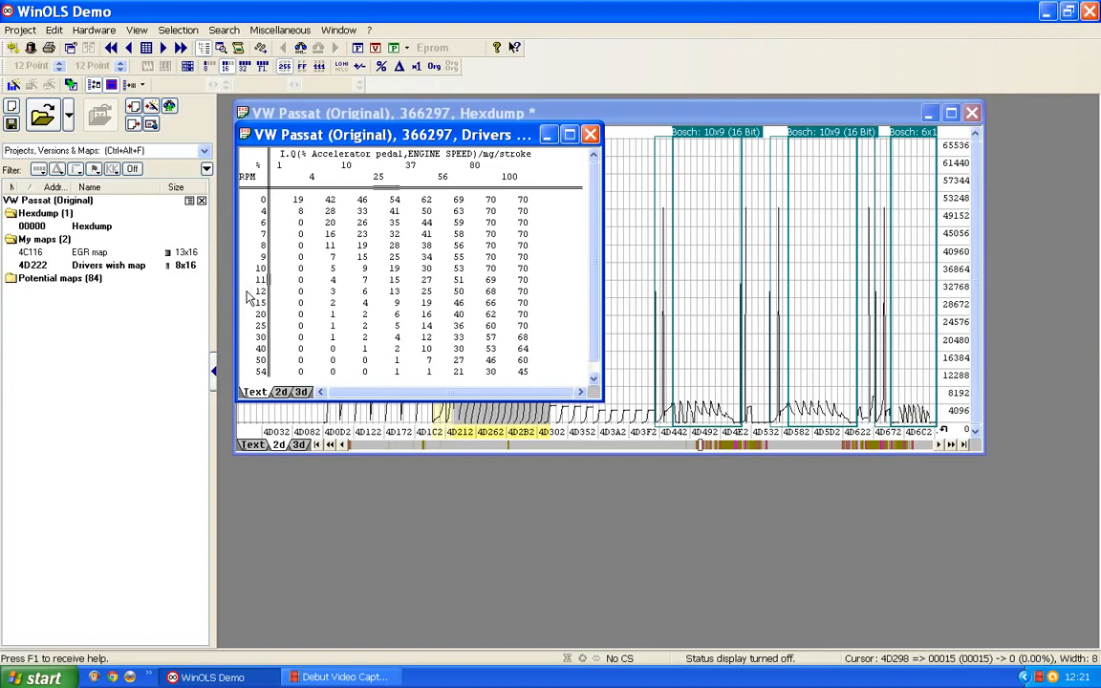
# Set the conversion factor of the map's engine speed axis to 1 and apply it.
pyautogui.doubleClick(247, 296)
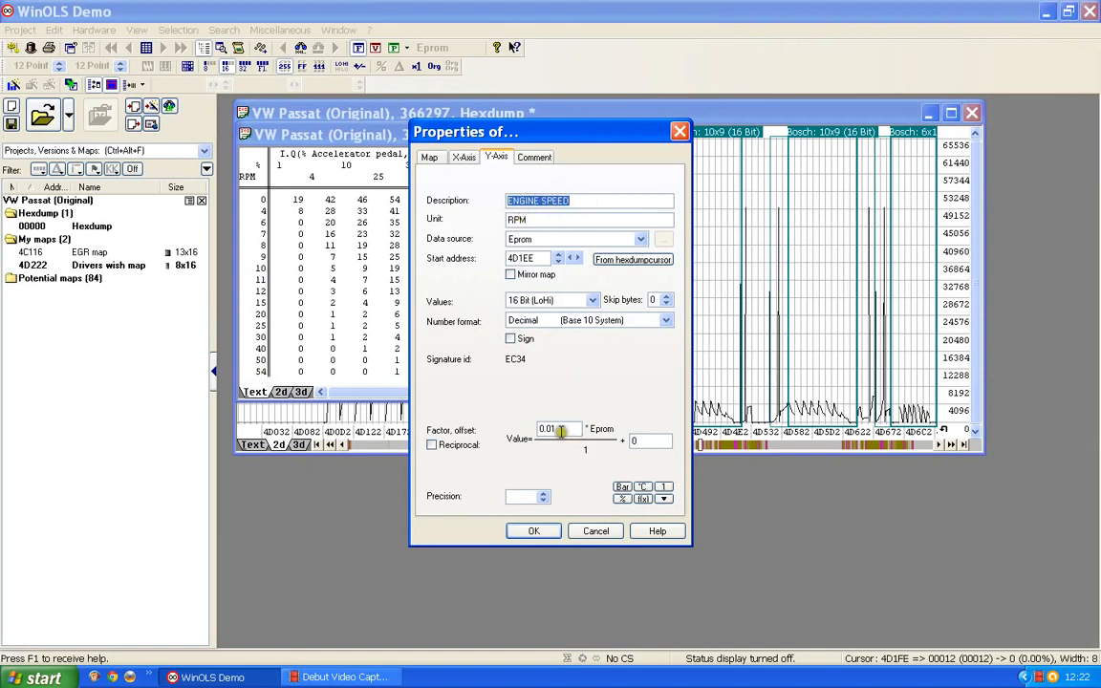
pyautogui.moveTo(562, 430); pyautogui.dragTo(473, 426)
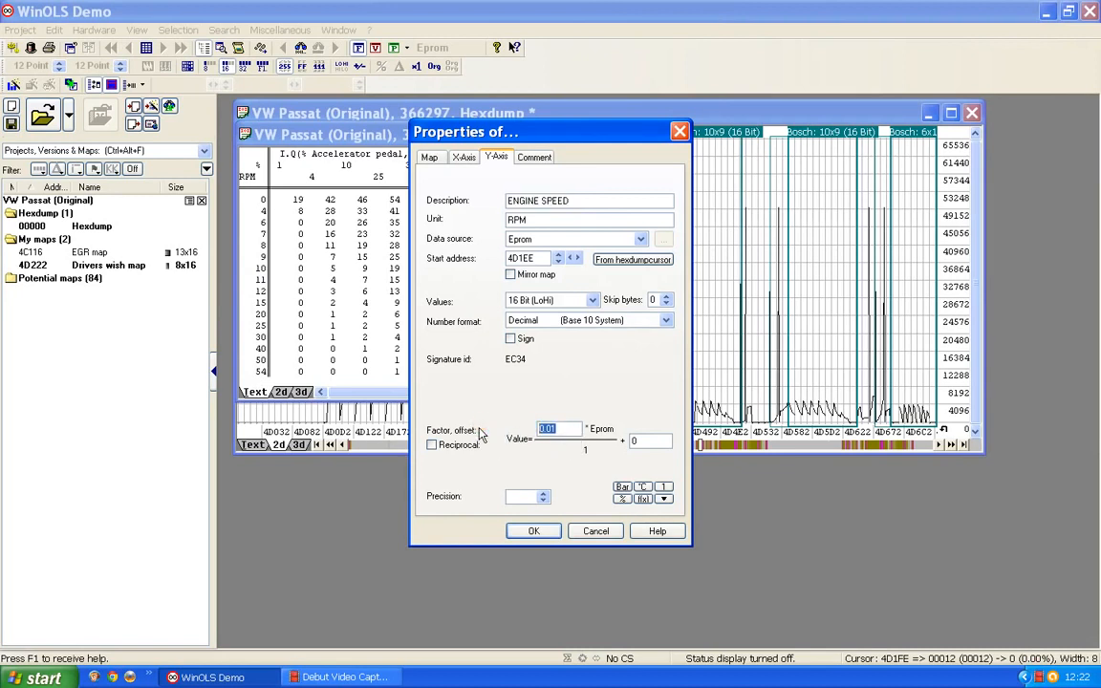
pyautogui.write('1')
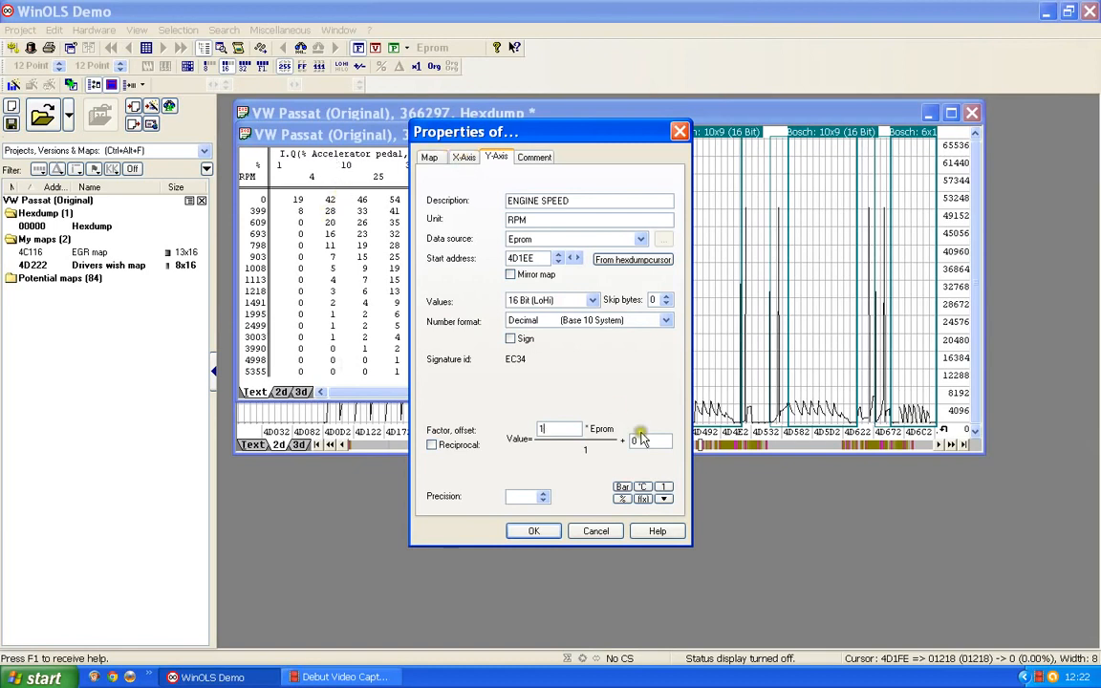
pyautogui.click(537, 532)
pyautogui.click(536, 533)
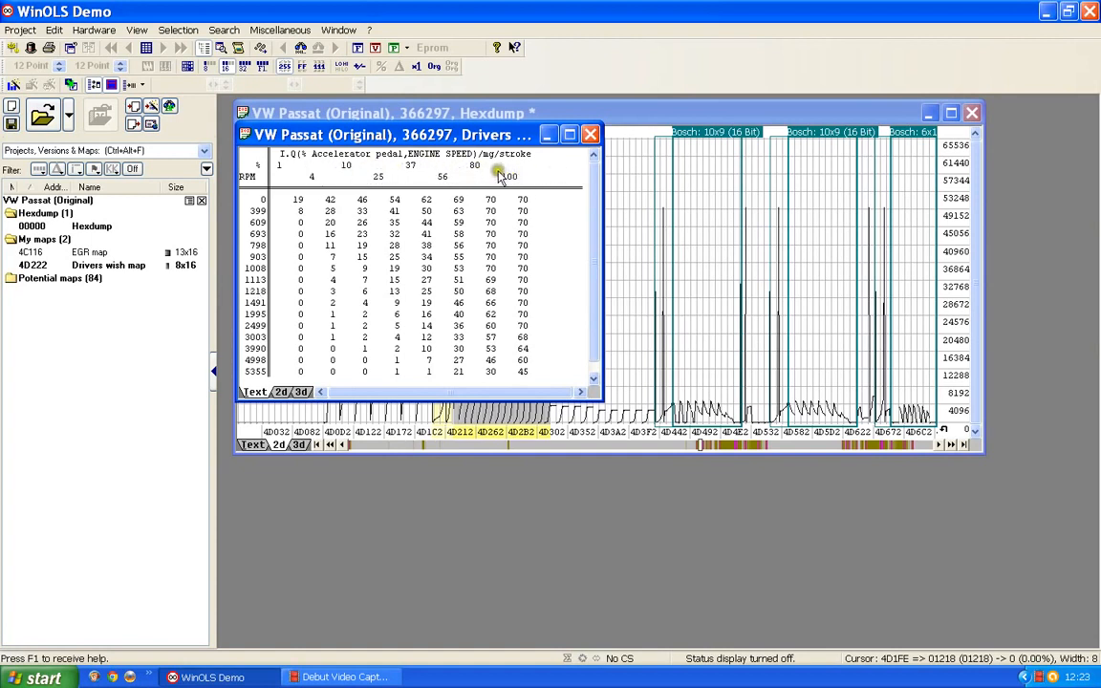
# Examine the accelerator pedal axis properties next to the map table, then close them without changes.
pyautogui.doubleClick(427, 179)
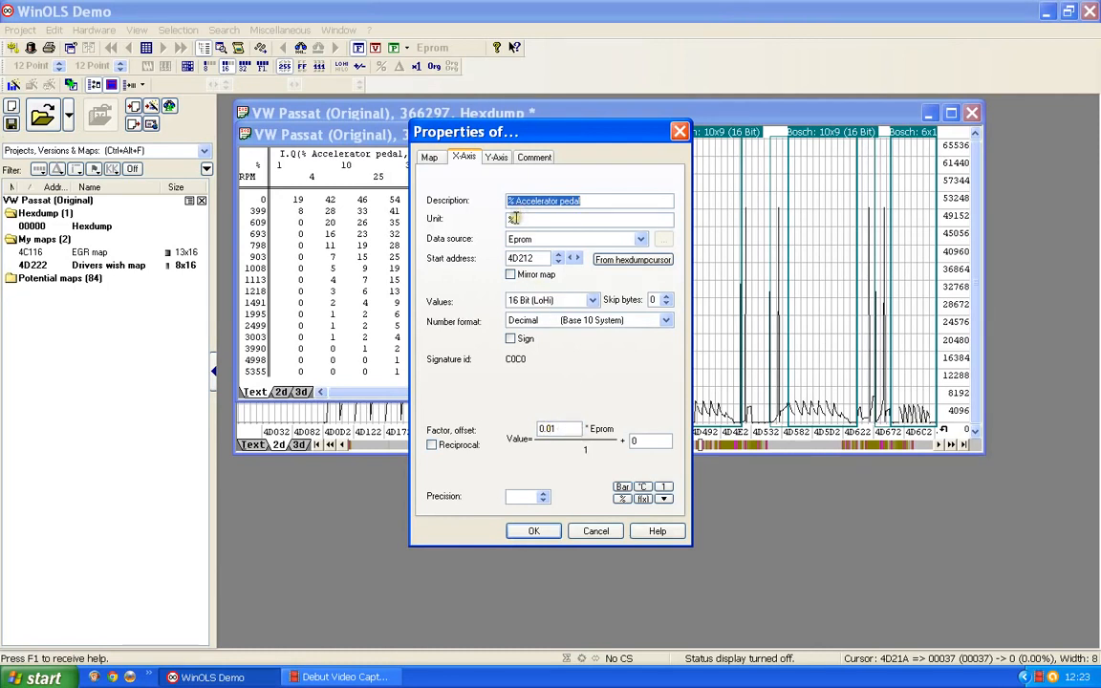
pyautogui.moveTo(535, 139); pyautogui.dragTo(713, 367)
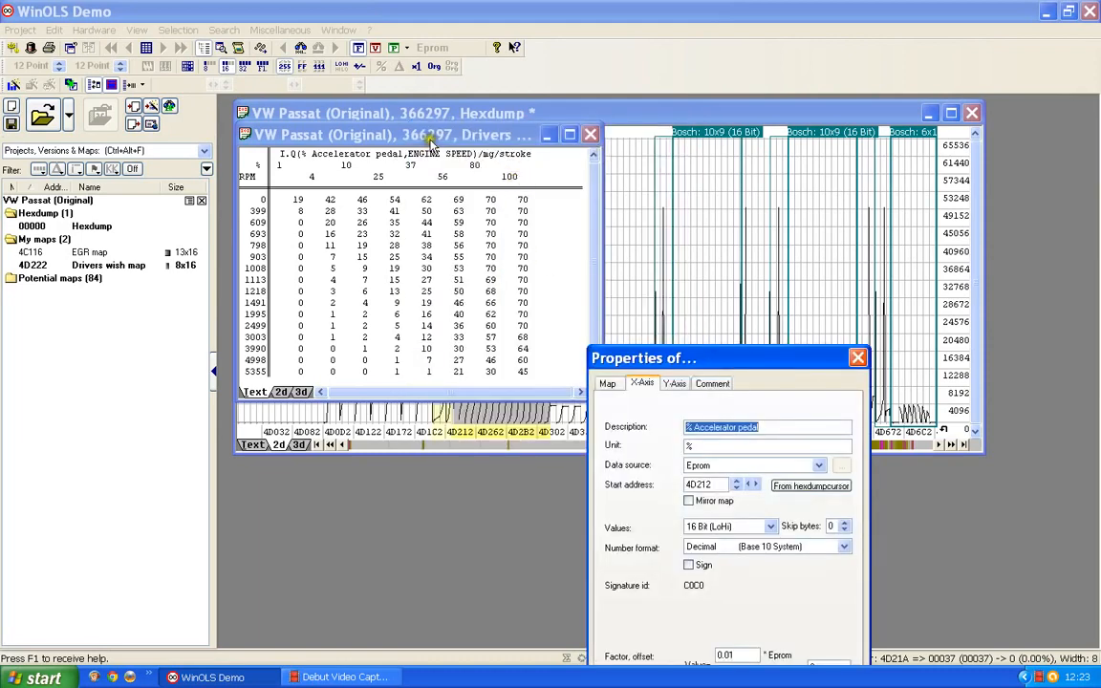
pyautogui.click(426, 167)
pyautogui.click(857, 358)
# Show the hexdump as text and compare the raw values of the drivers wish map with its converted table.
pyautogui.moveTo(370, 134); pyautogui.dragTo(372, 475)
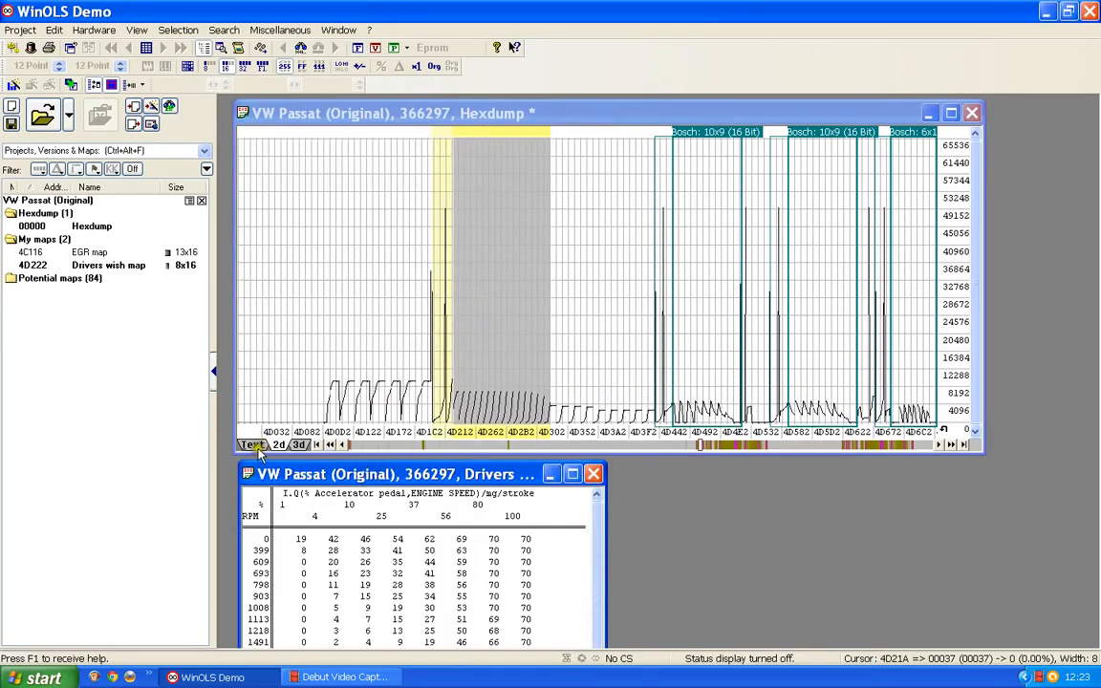
pyautogui.click(252, 446)
pyautogui.click(423, 340)
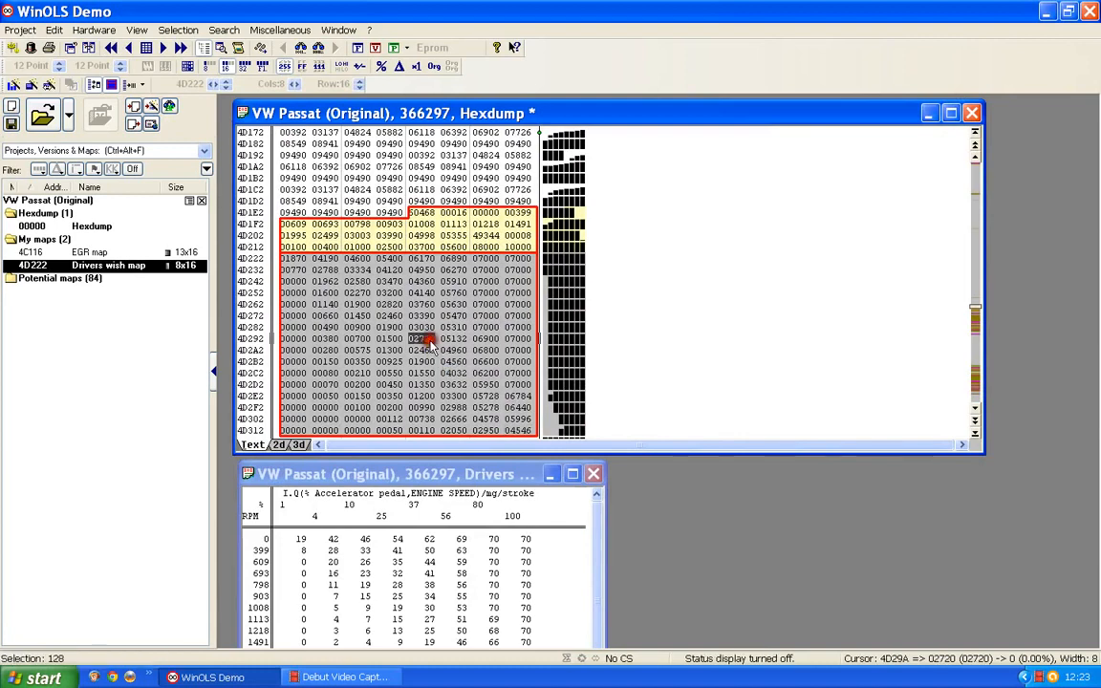
pyautogui.click(431, 346)
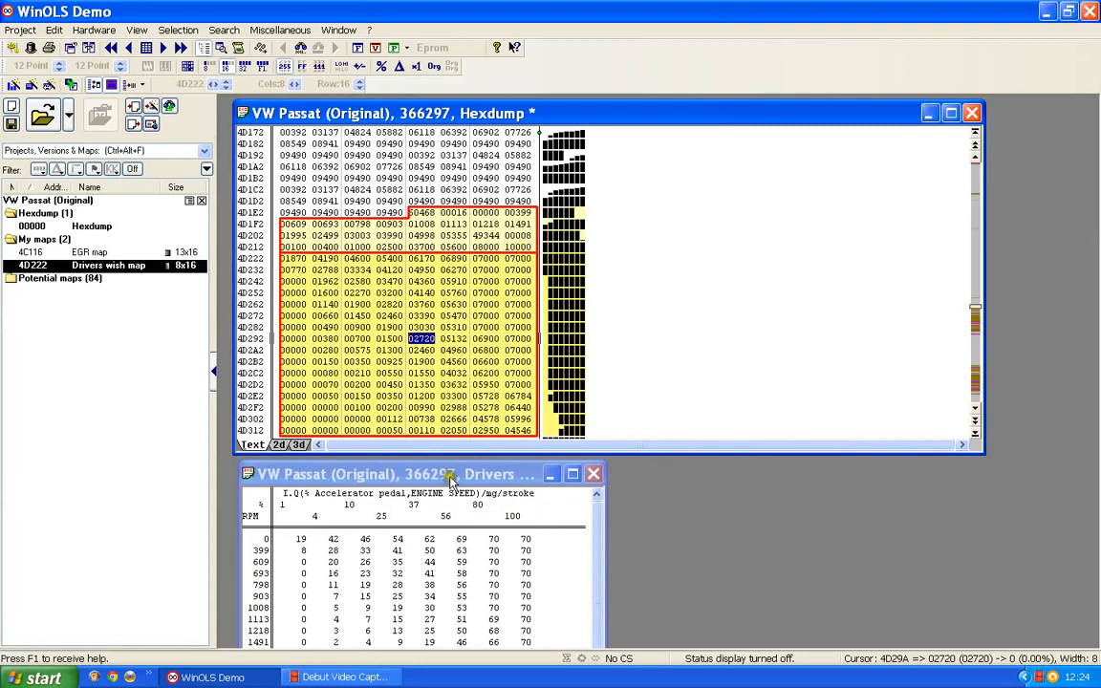
pyautogui.moveTo(449, 476); pyautogui.dragTo(637, 229)
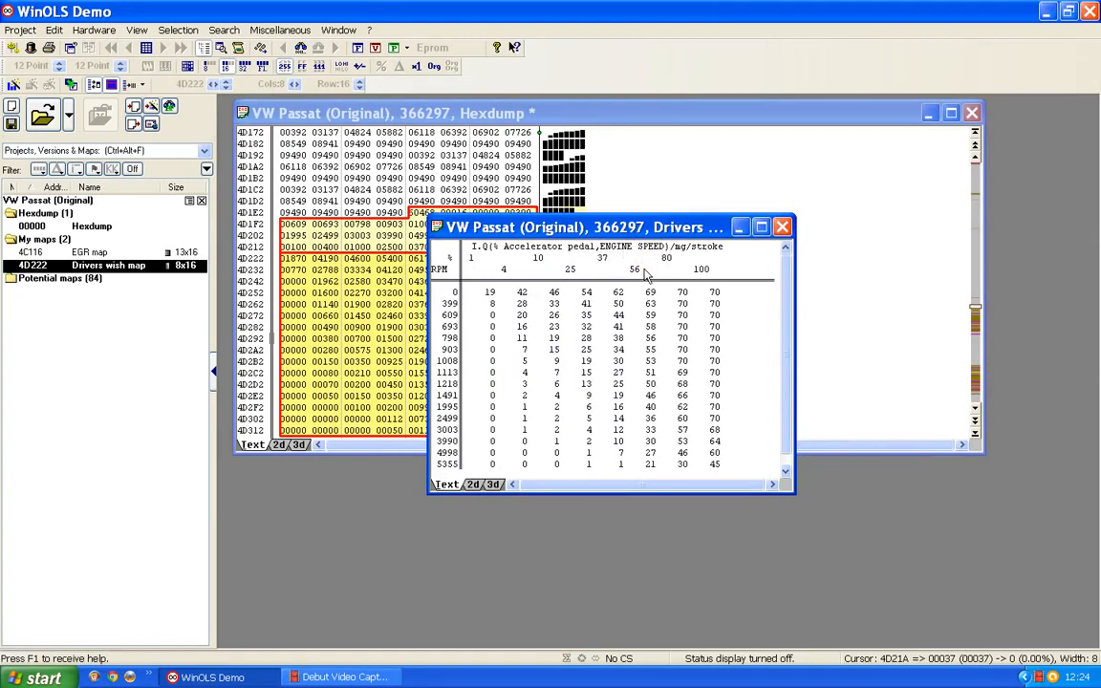
# Review the drivers wish map's accelerator pedal axis, comment and general map properties, then close them with the settings kept.
pyautogui.doubleClick(631, 271)
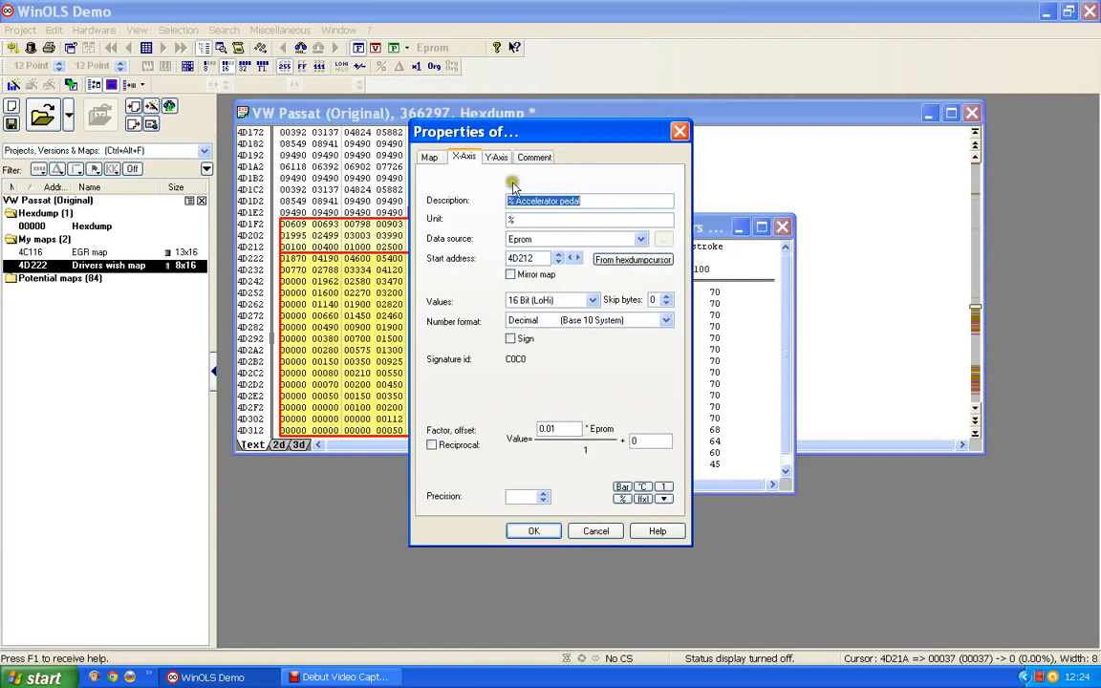
pyautogui.click(541, 159)
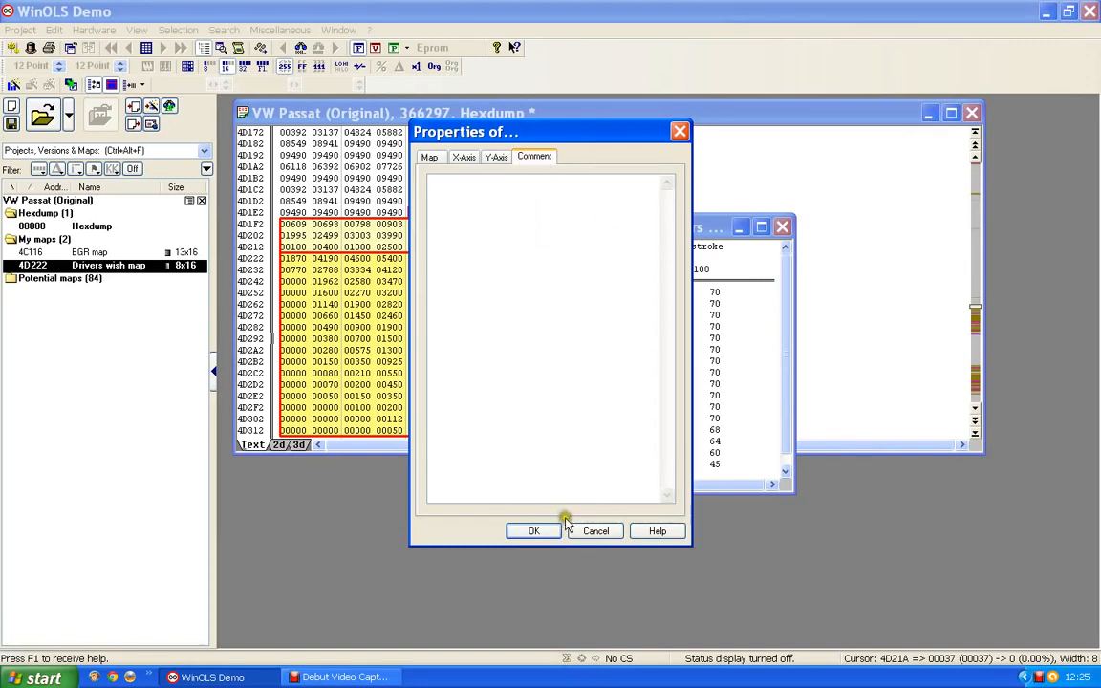
pyautogui.click(428, 157)
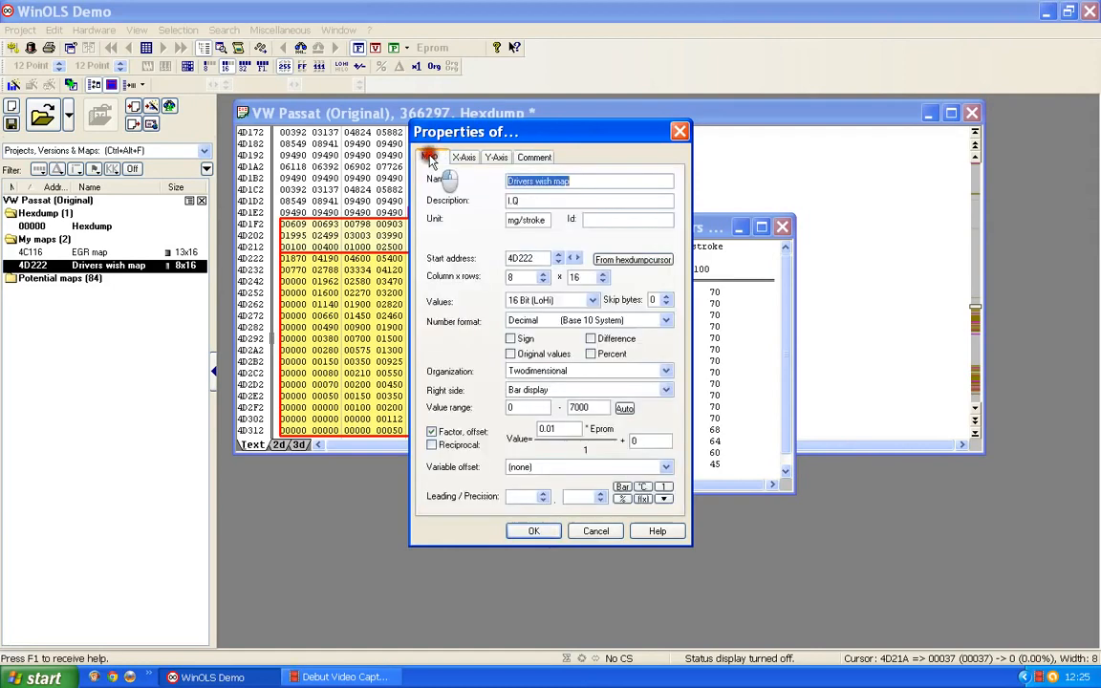
pyautogui.click(531, 530)
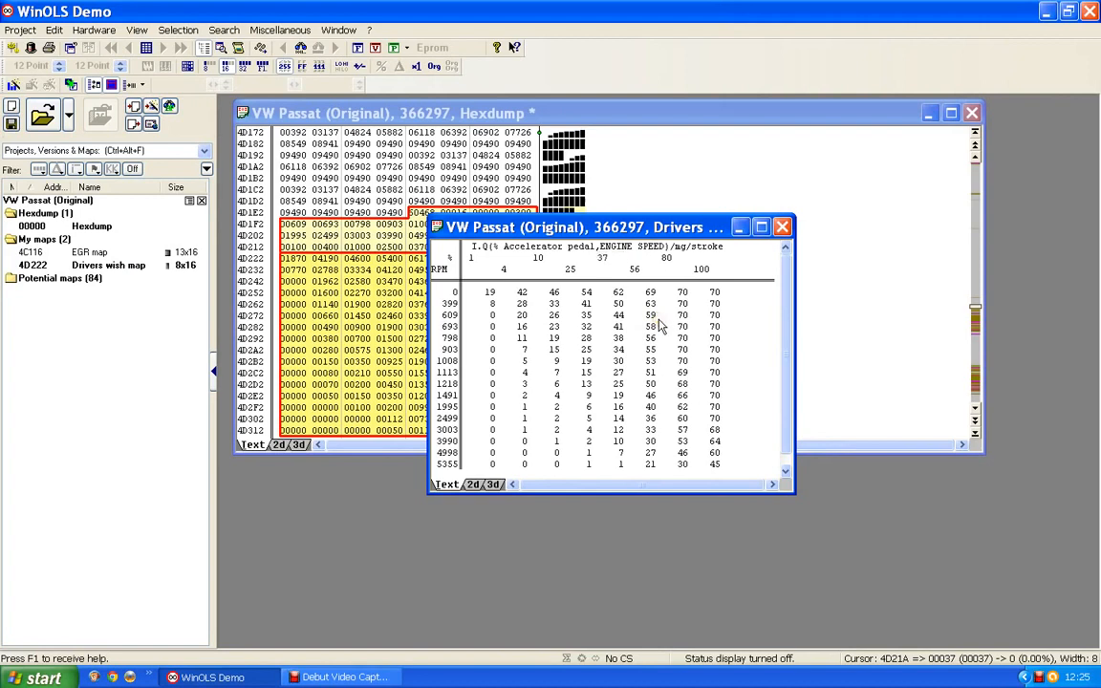
# Swap the axes of the drivers wish map table, then swap them back.
pyautogui.rightClick(604, 352)
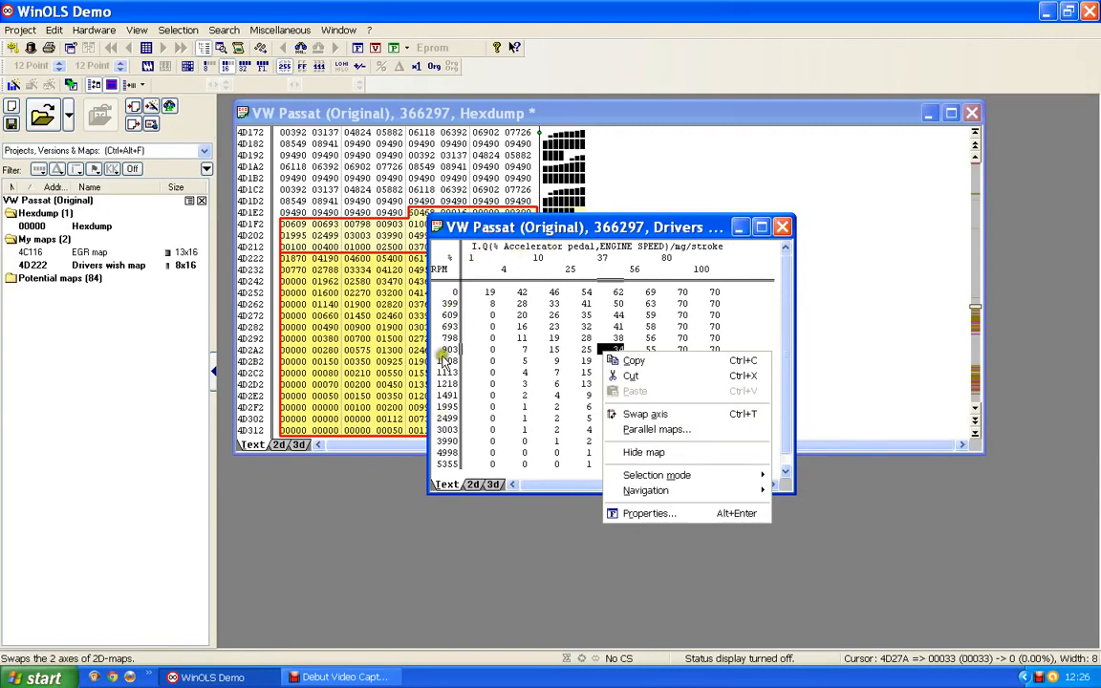
pyautogui.click(656, 418)
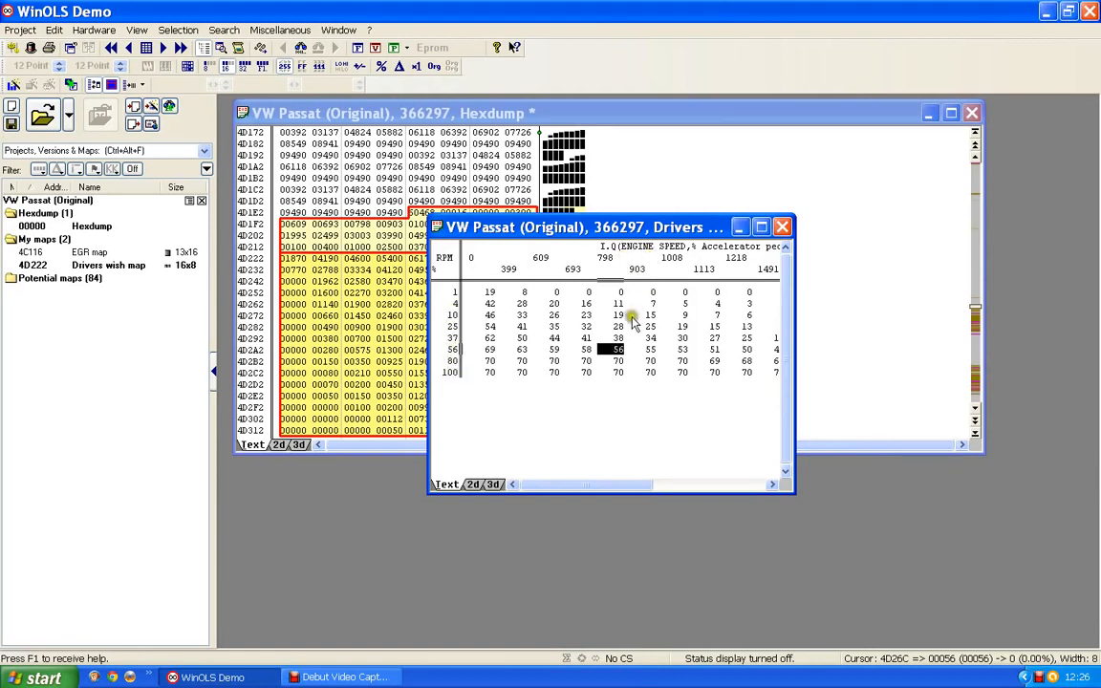
pyautogui.rightClick(603, 327)
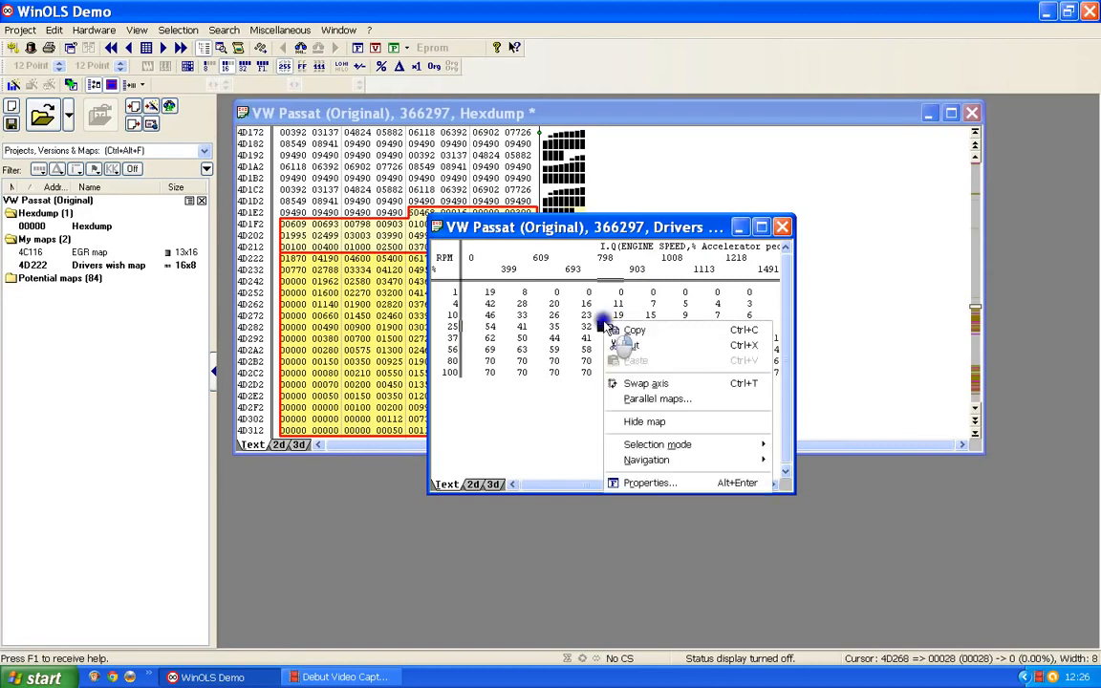
pyautogui.click(648, 383)
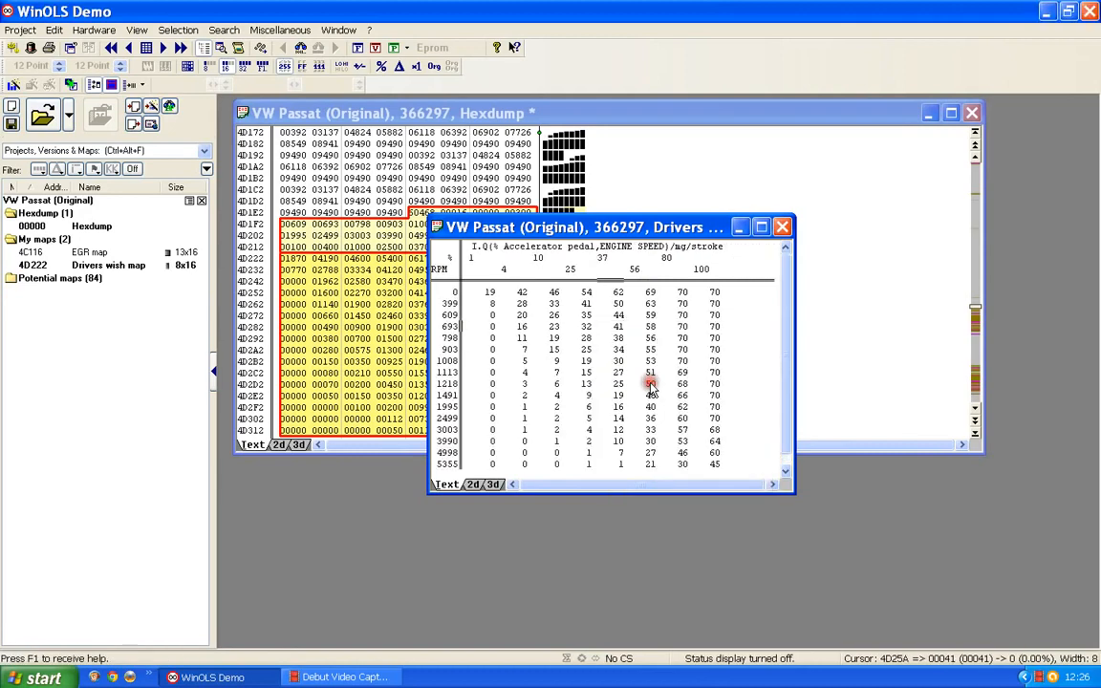
# Insert the parallel map at 6D222 for the drivers wish map, keeping data in sync and transferring the axis descriptions and map name.
pyautogui.rightClick(573, 362)
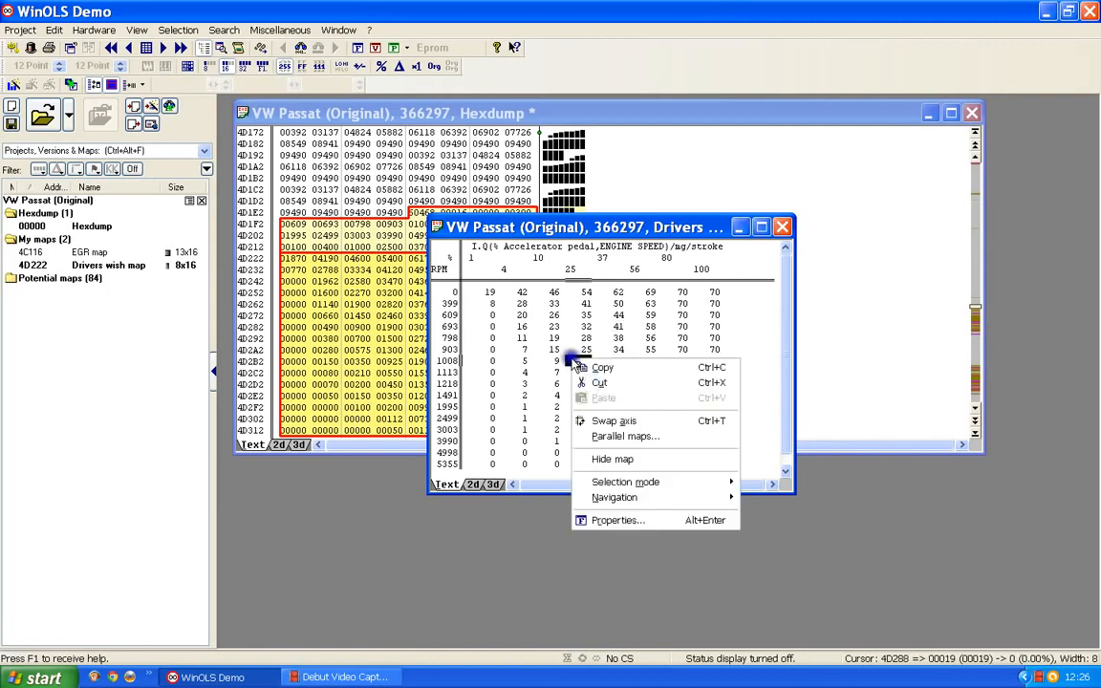
pyautogui.click(628, 437)
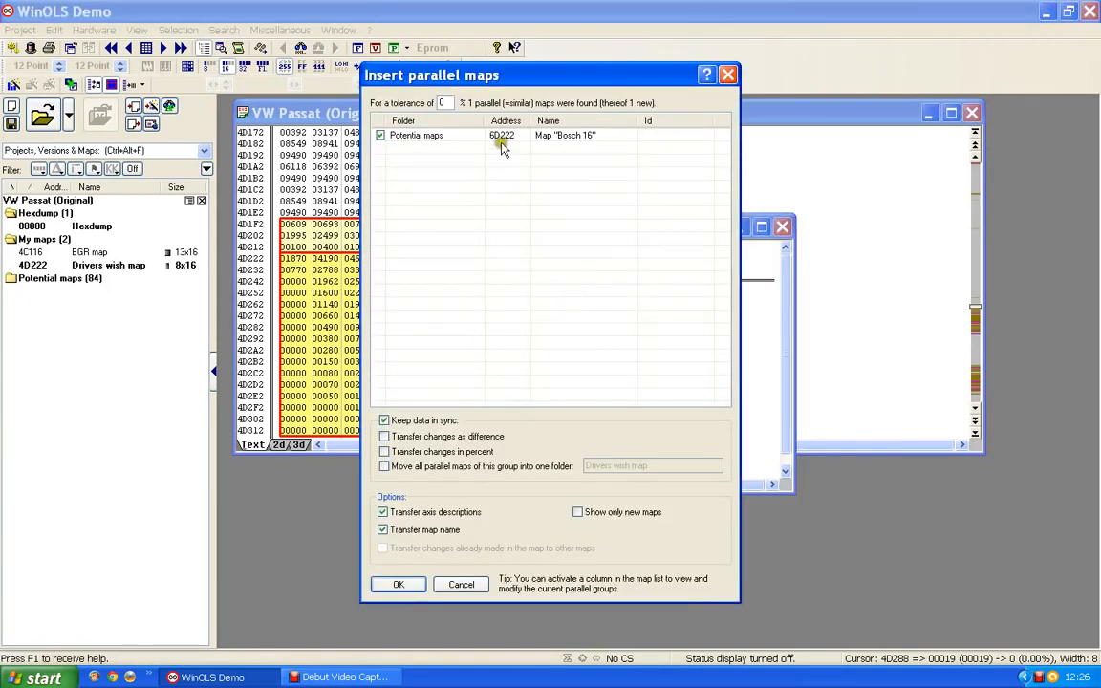
pyautogui.click(435, 211)
pyautogui.click(537, 265)
pyautogui.click(573, 245)
pyautogui.click(399, 585)
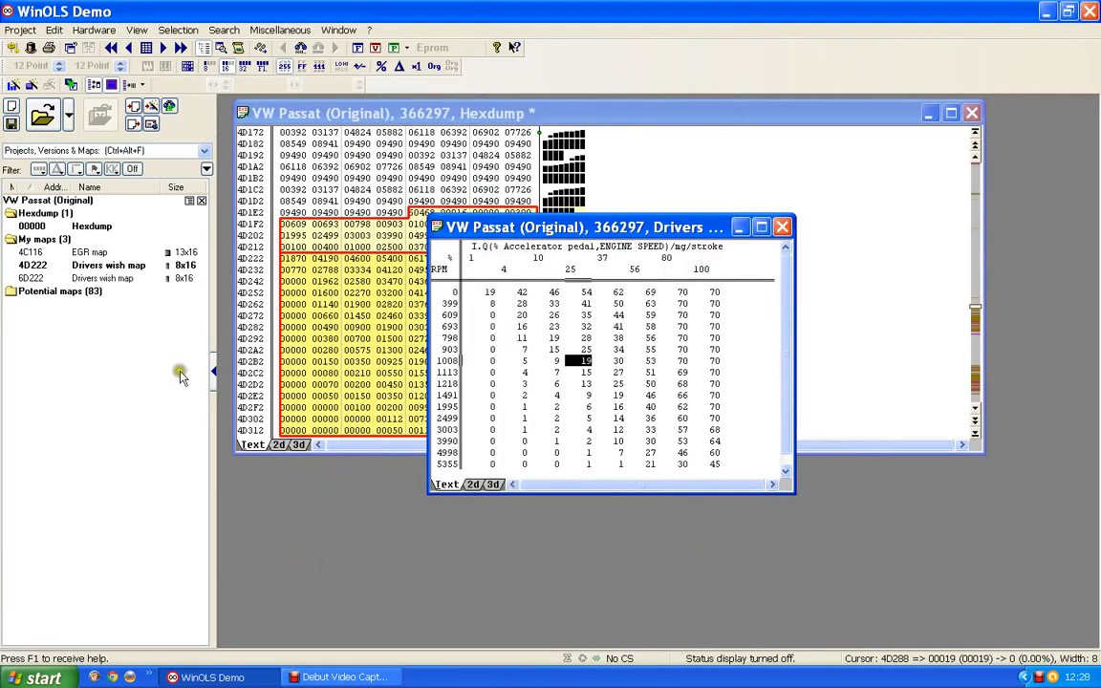
# Compare the parallel drivers wish map at 6D222 side by side with the one at 4D222, then close both map windows.
pyautogui.doubleClick(38, 278)
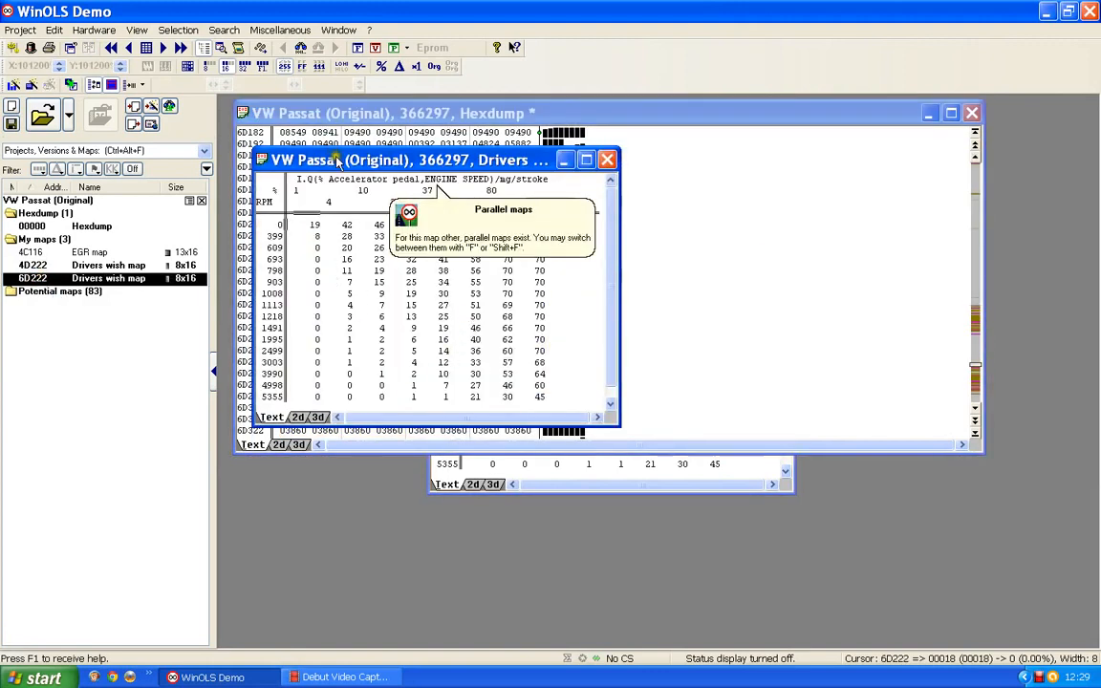
pyautogui.moveTo(336, 162); pyautogui.dragTo(805, 173)
pyautogui.click(619, 466)
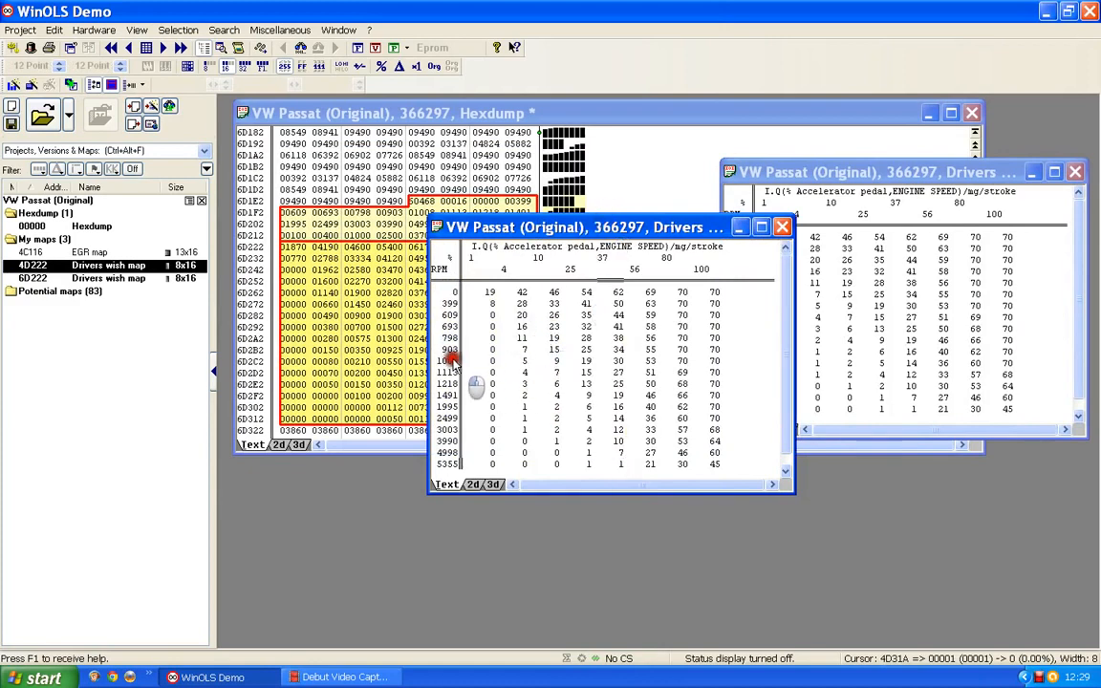
pyautogui.moveTo(602, 225); pyautogui.dragTo(453, 362)
pyautogui.moveTo(902, 172); pyautogui.dragTo(905, 358)
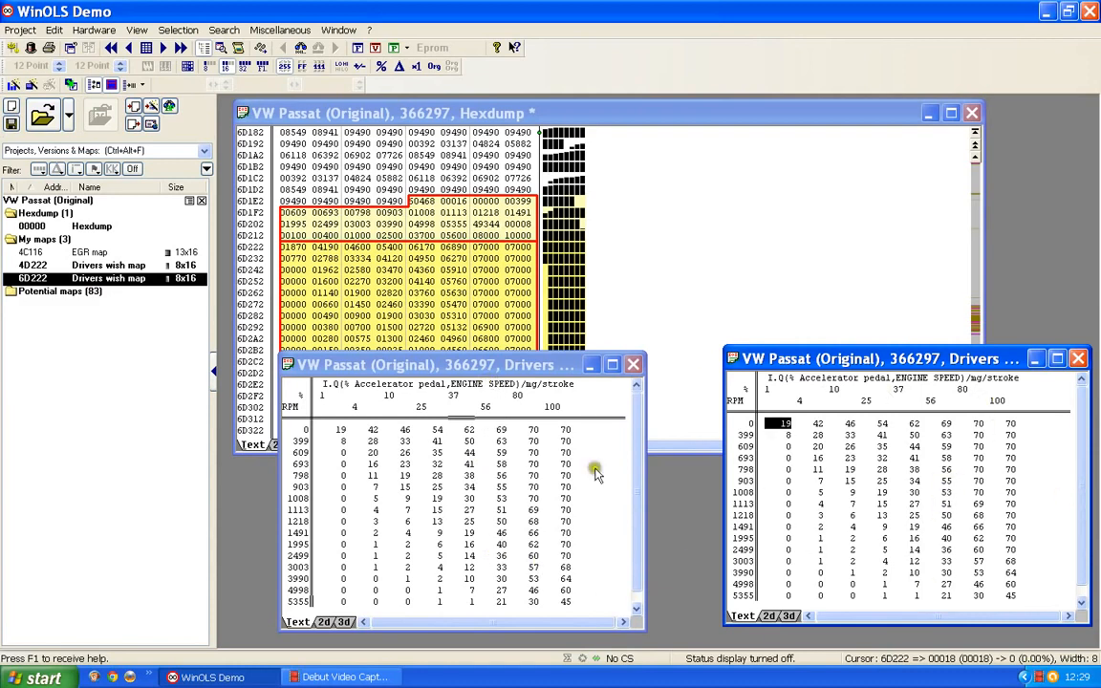
pyautogui.click(638, 366)
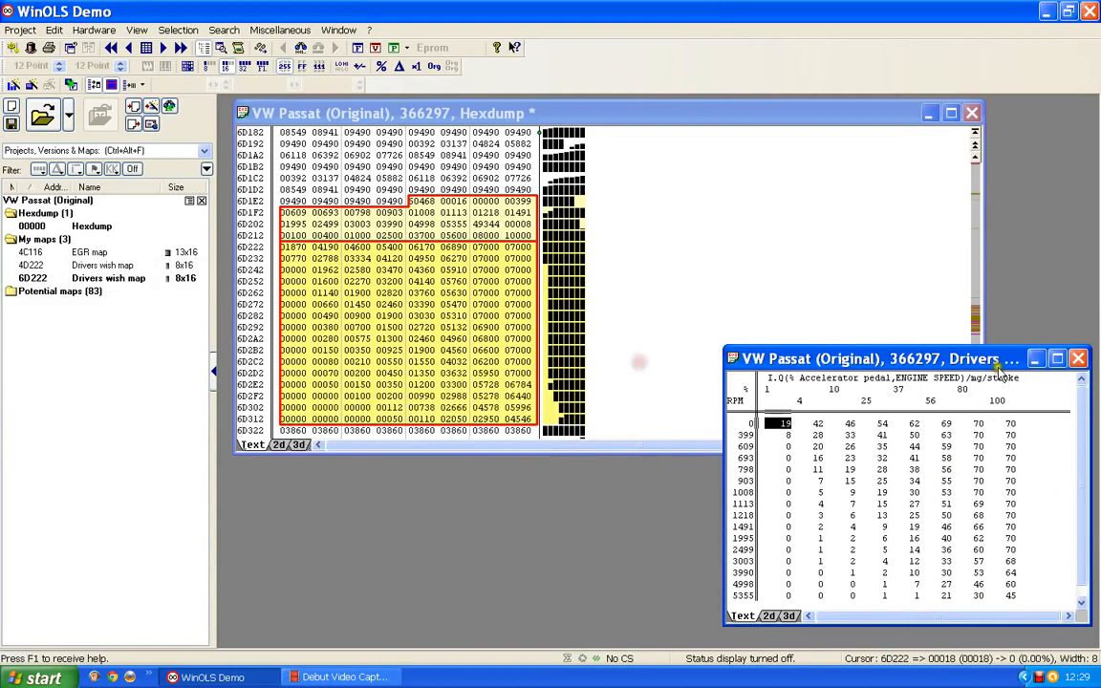
pyautogui.hotkey('ctrl', 'F4')
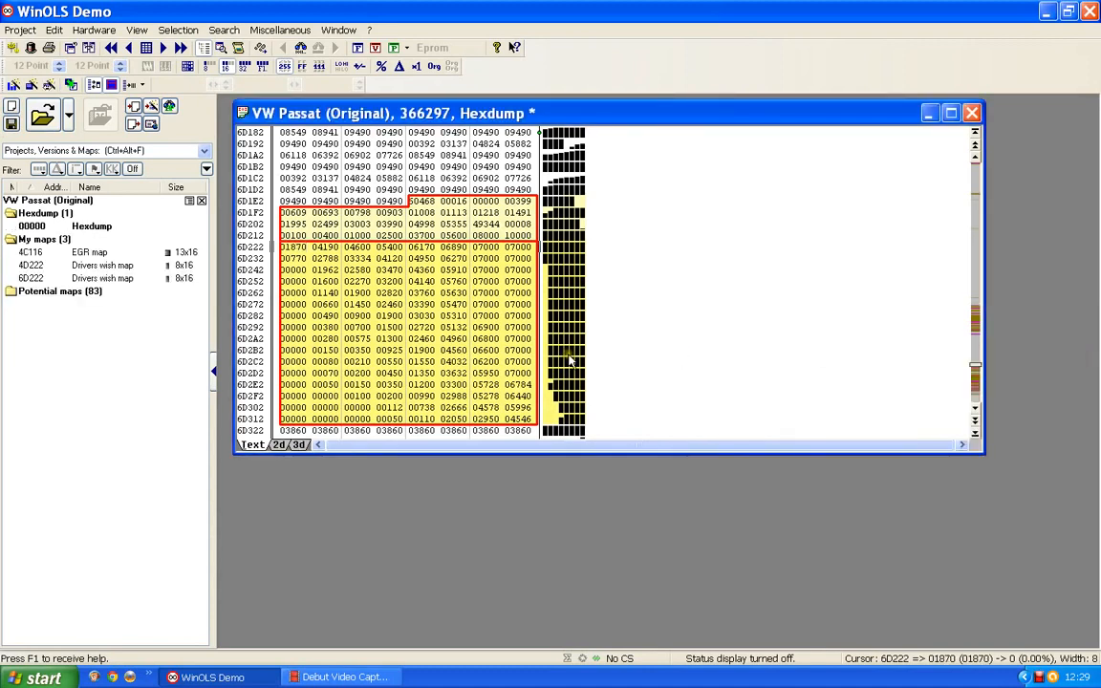
# Show the hexdump as a 2D graph and locate the drivers wish map at 4D222 in it.
pyautogui.click(283, 445)
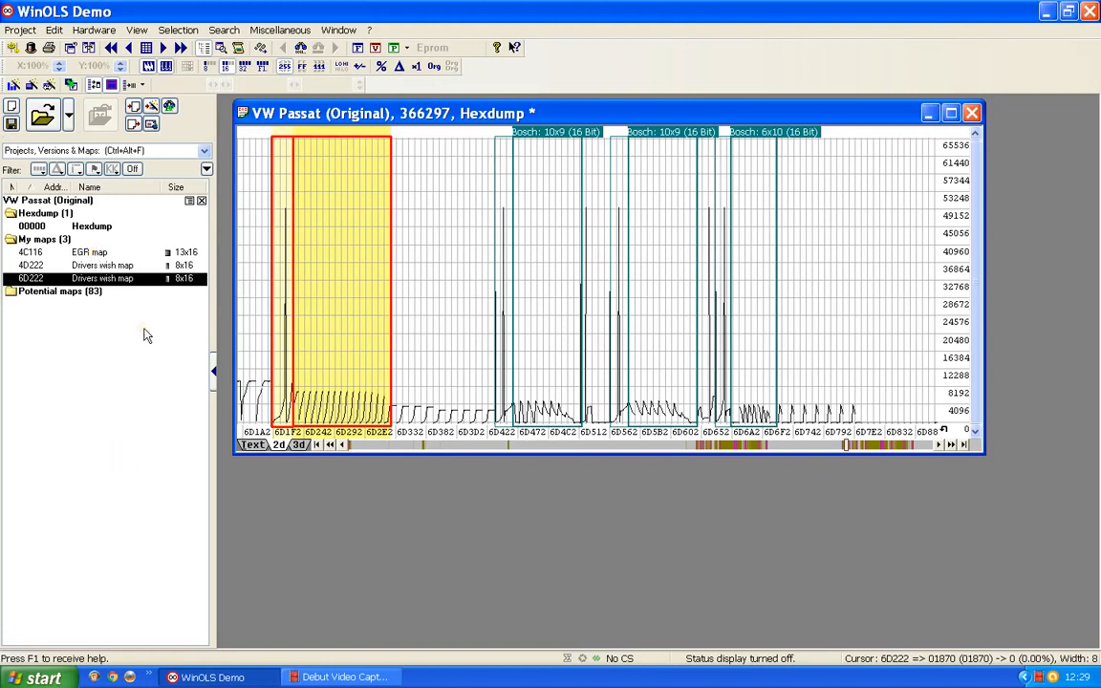
pyautogui.click(95, 266)
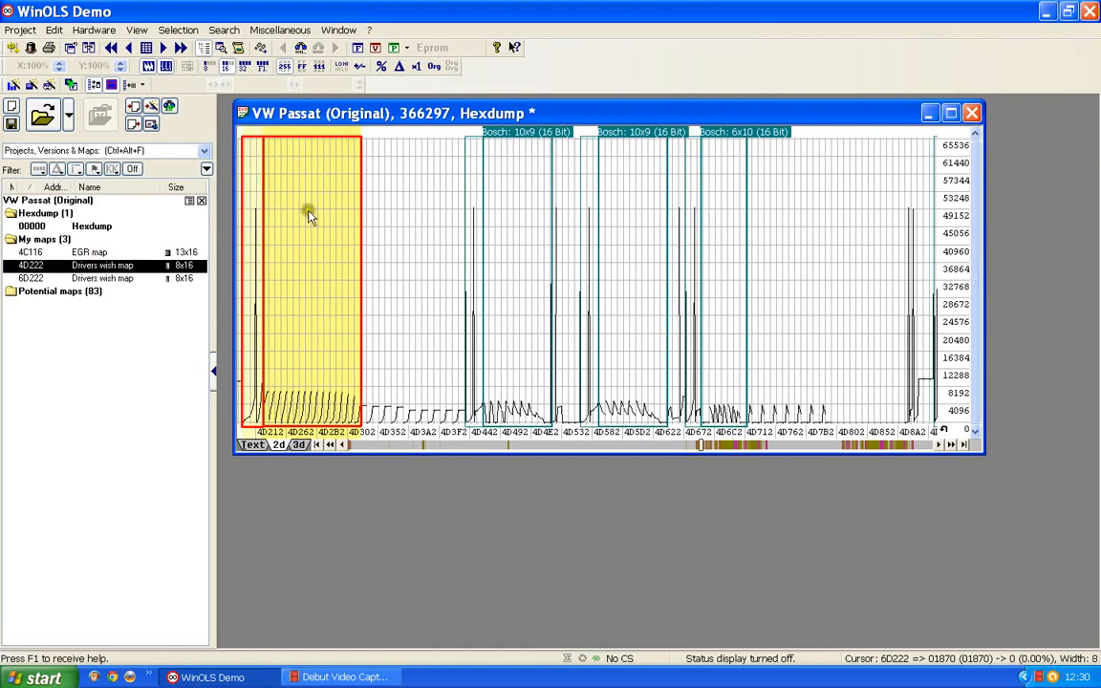